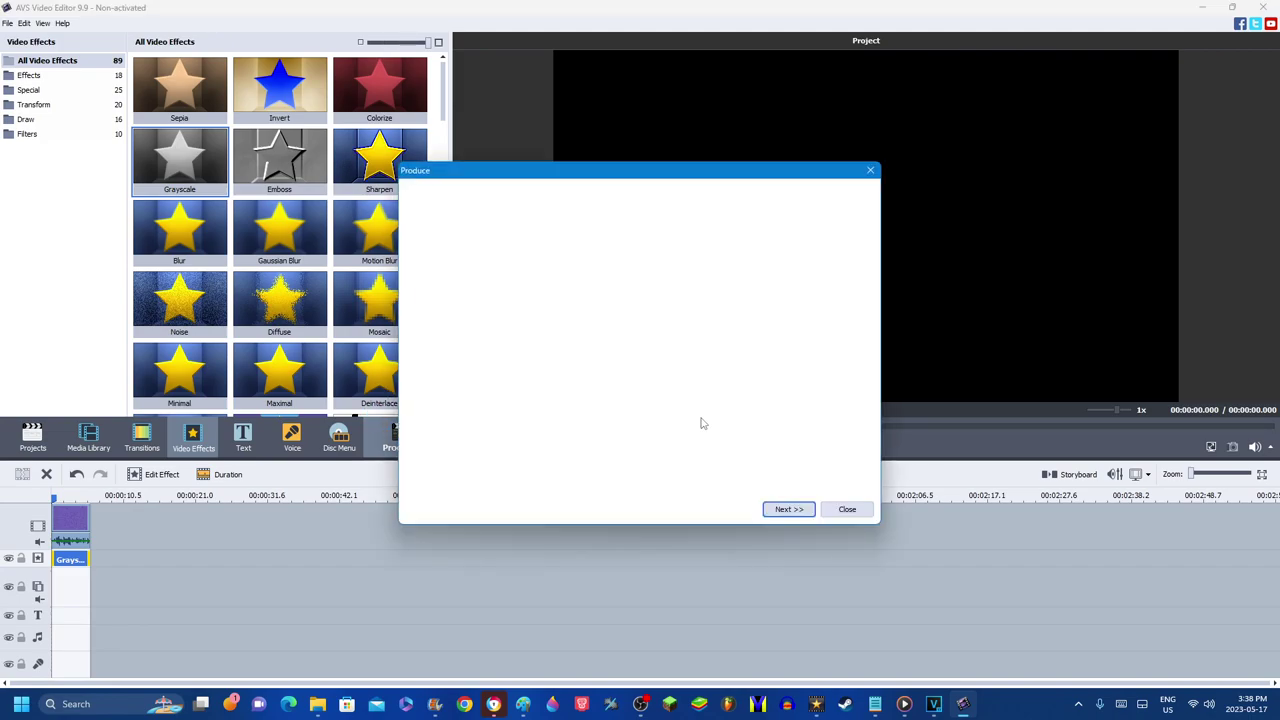
Set the output format of the video being produced to MPEG with the custom profile.
{"action": "left_click", "coordinate": [786, 510]}
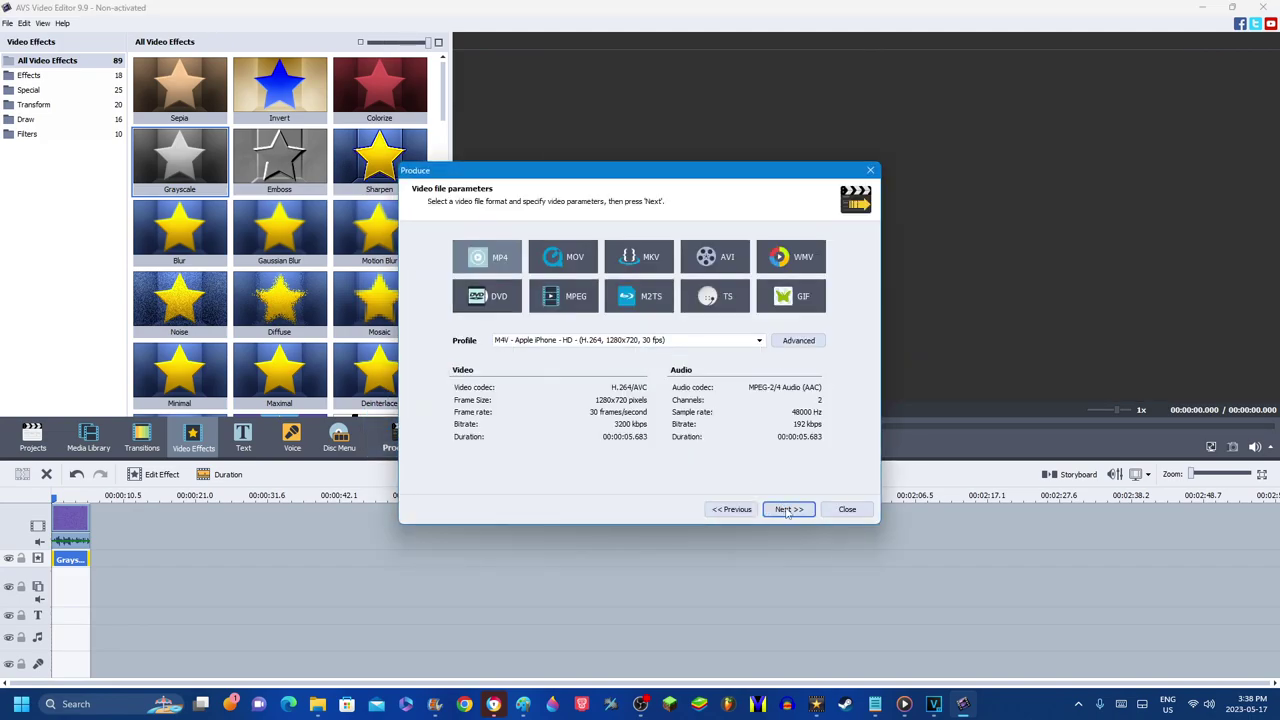
{"action": "left_click", "coordinate": [564, 296]}
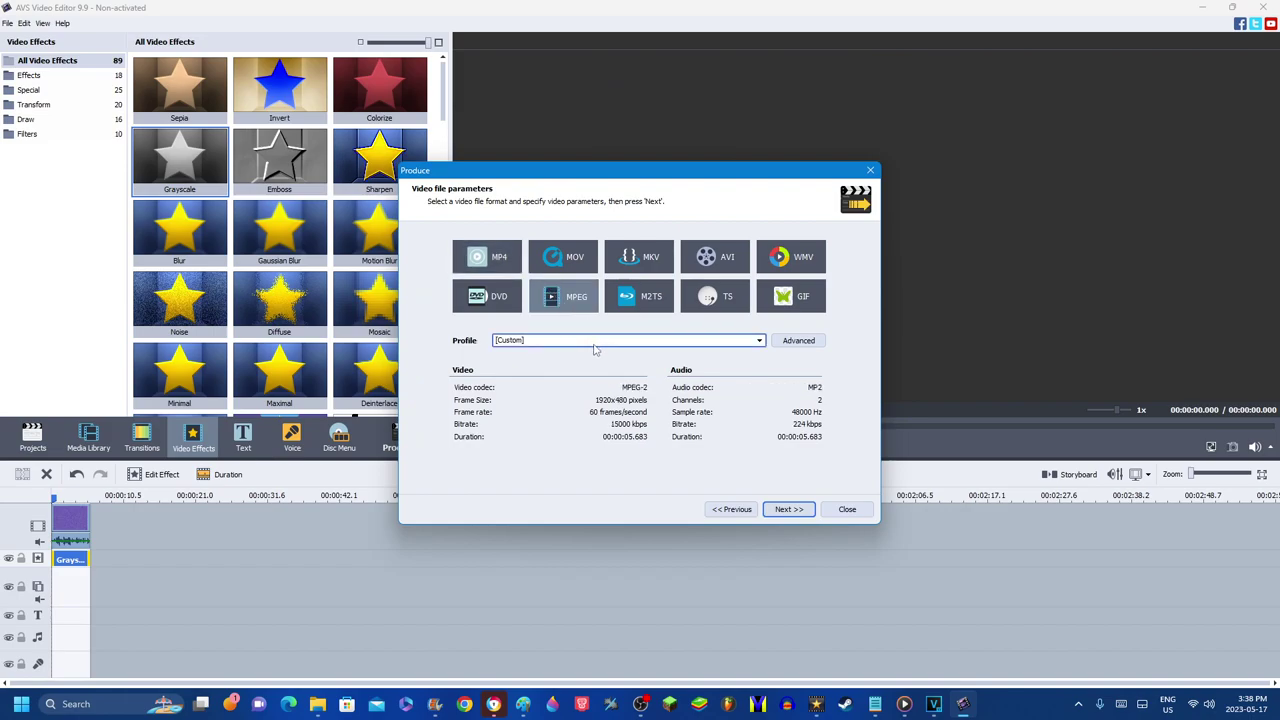
{"action": "left_click", "coordinate": [788, 510]}
Produce the movie under the name Greyscale, replacing the existing file, and open its output folder.
{"action": "left_click", "coordinate": [485, 461]}
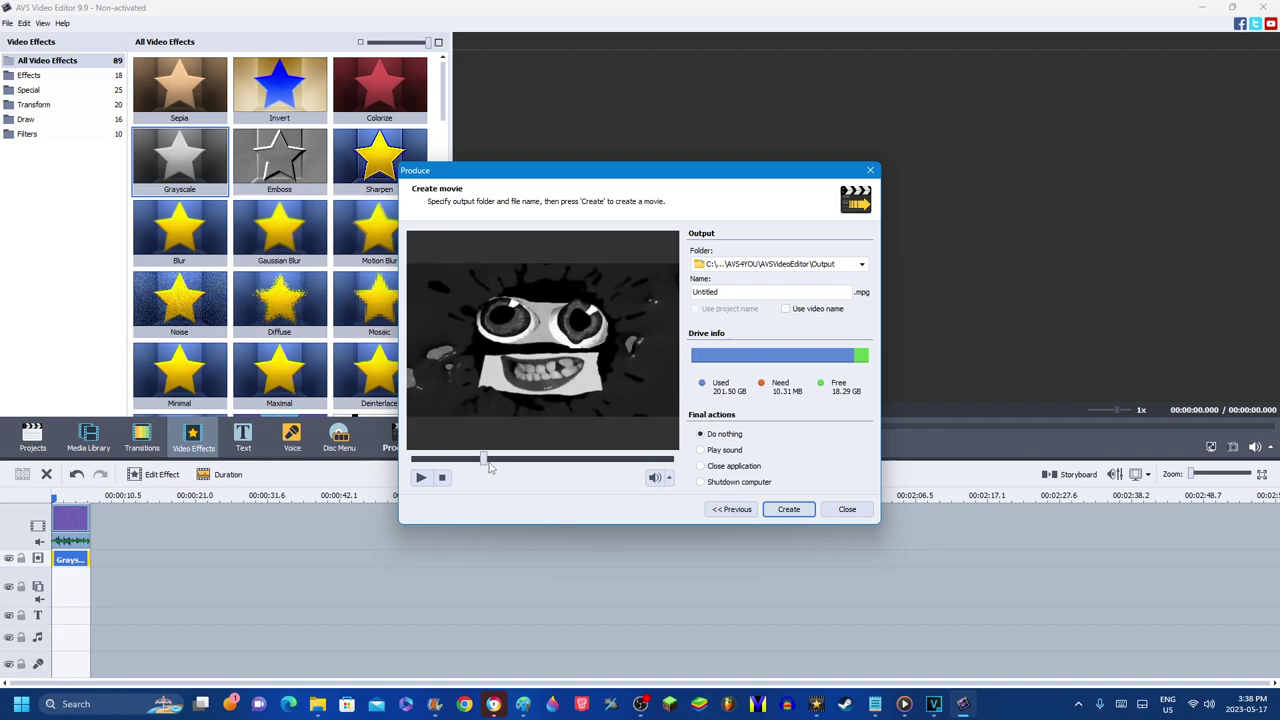
{"action": "double_click", "coordinate": [705, 292]}
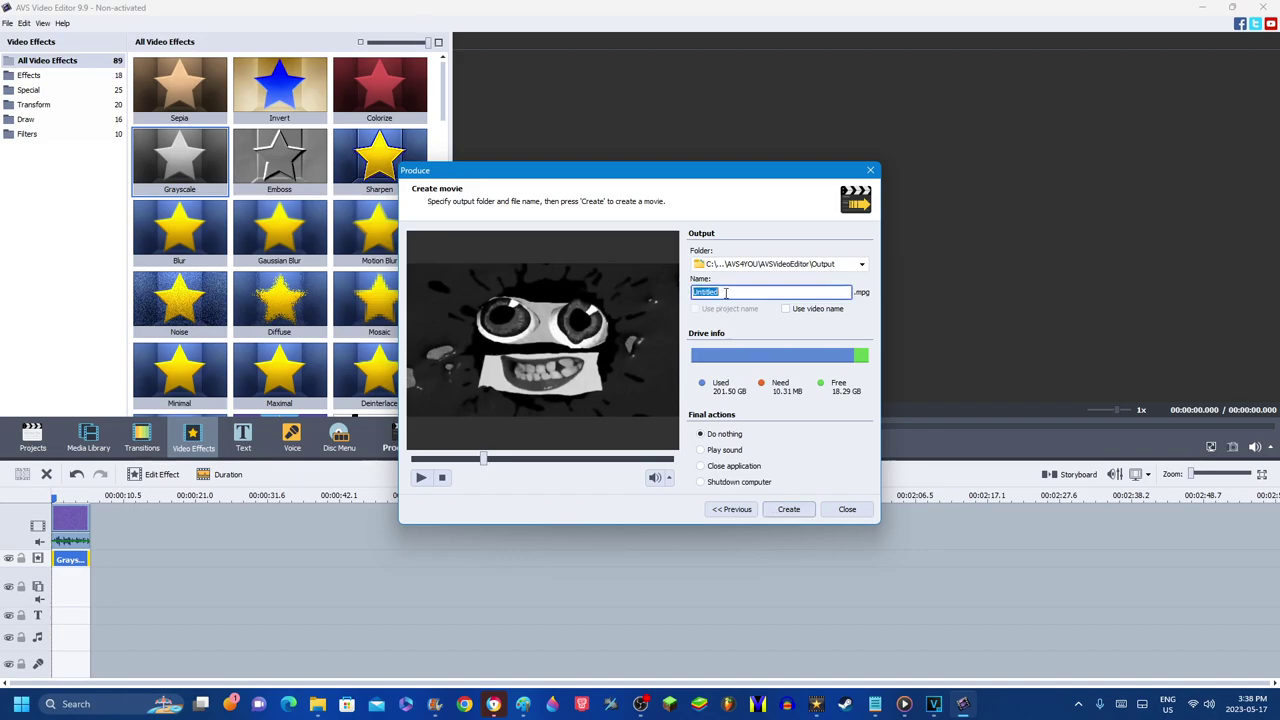
{"action": "type", "text": "Greyscale"}
{"action": "left_click", "coordinate": [789, 509]}
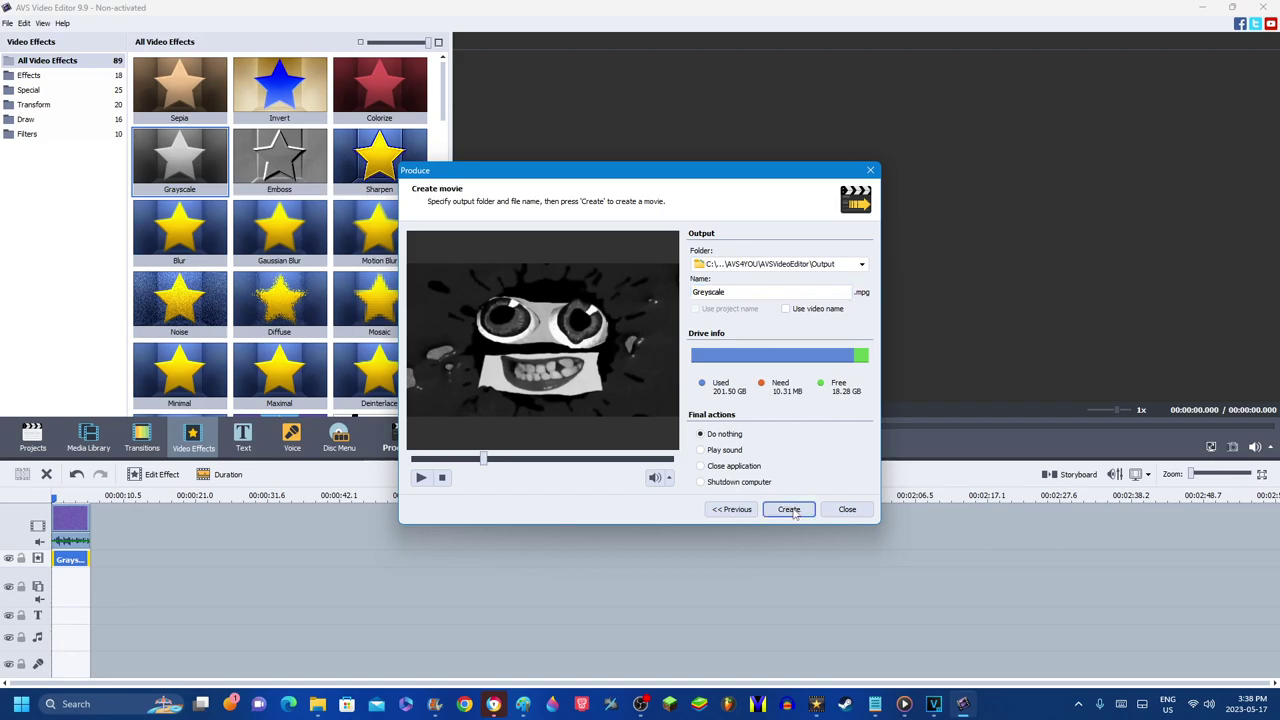
{"action": "left_click", "coordinate": [596, 420]}
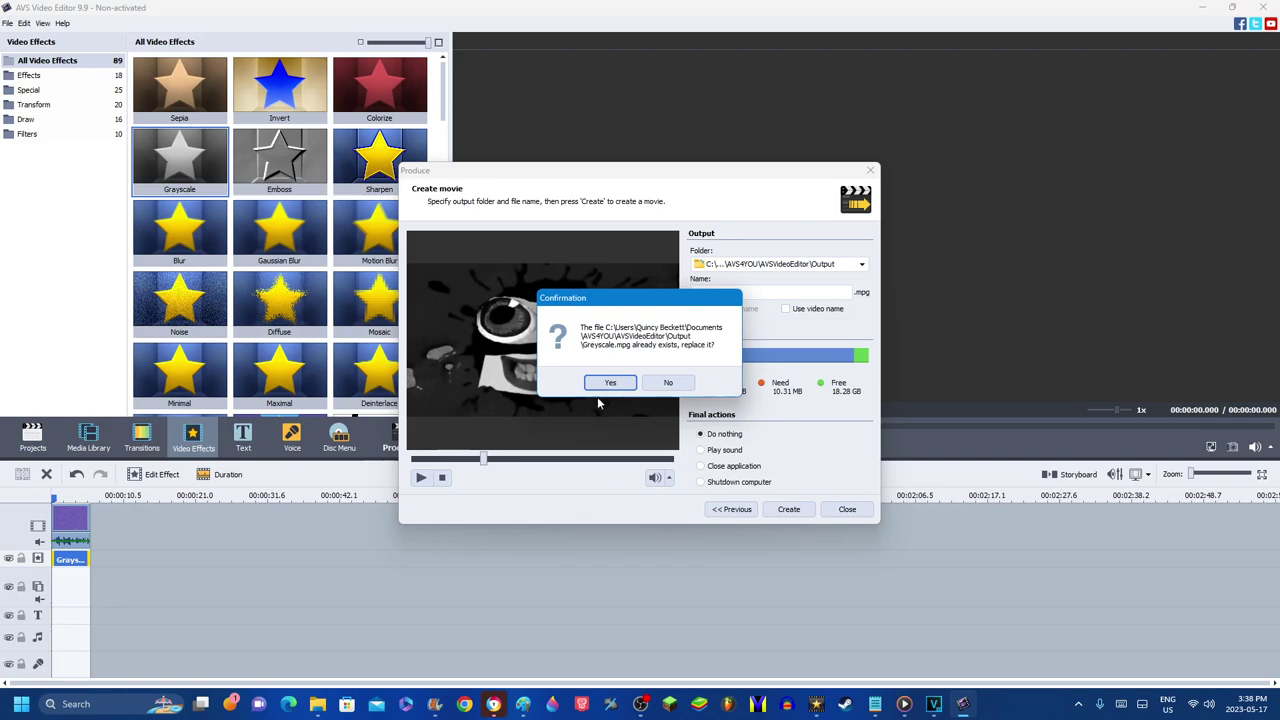
{"action": "left_click", "coordinate": [607, 384]}
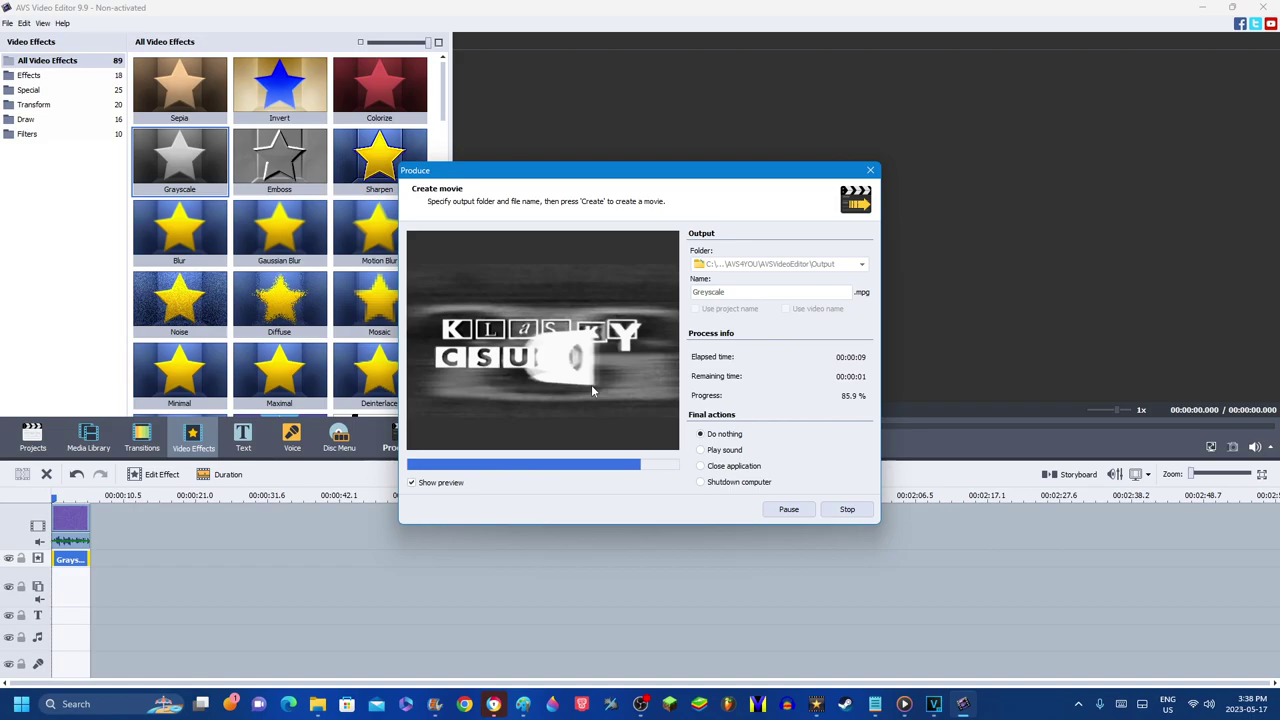
{"action": "left_click", "coordinate": [603, 378]}
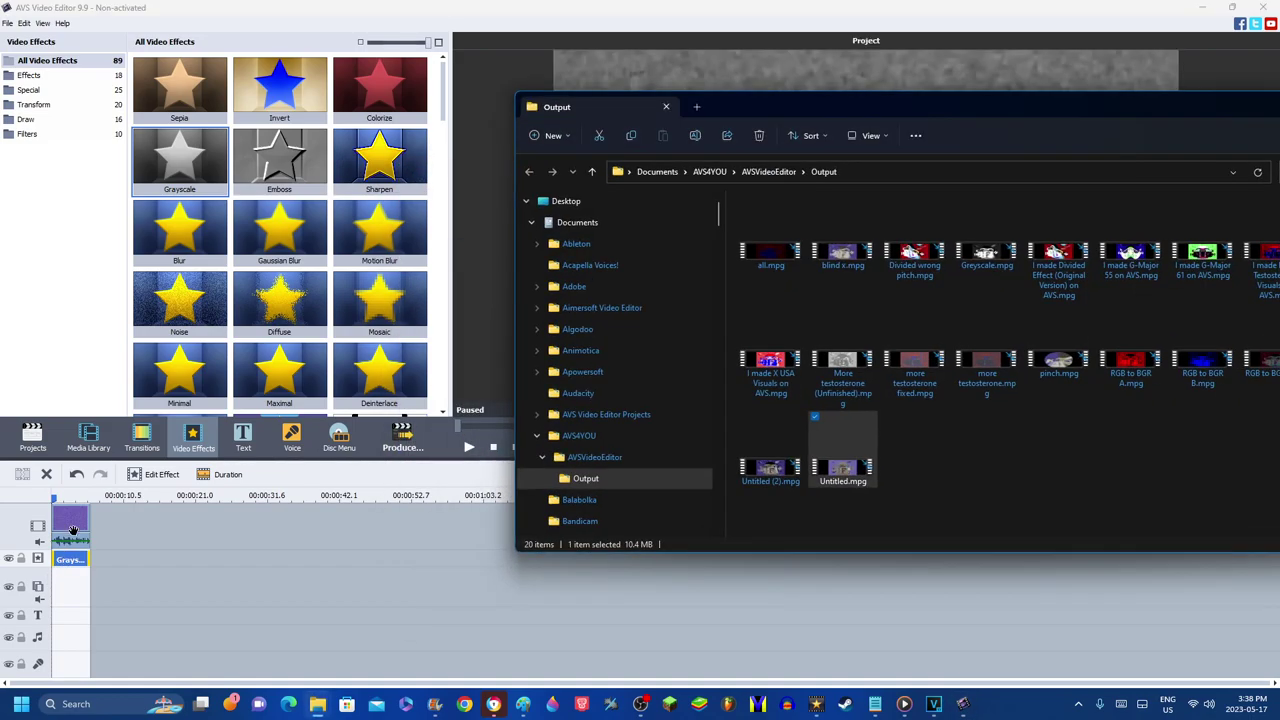
Replace the clip on the main video track with Greyscale.mpg from the Output folder, matching the project's aspect ratio to it.
{"action": "right_click", "coordinate": [72, 530]}
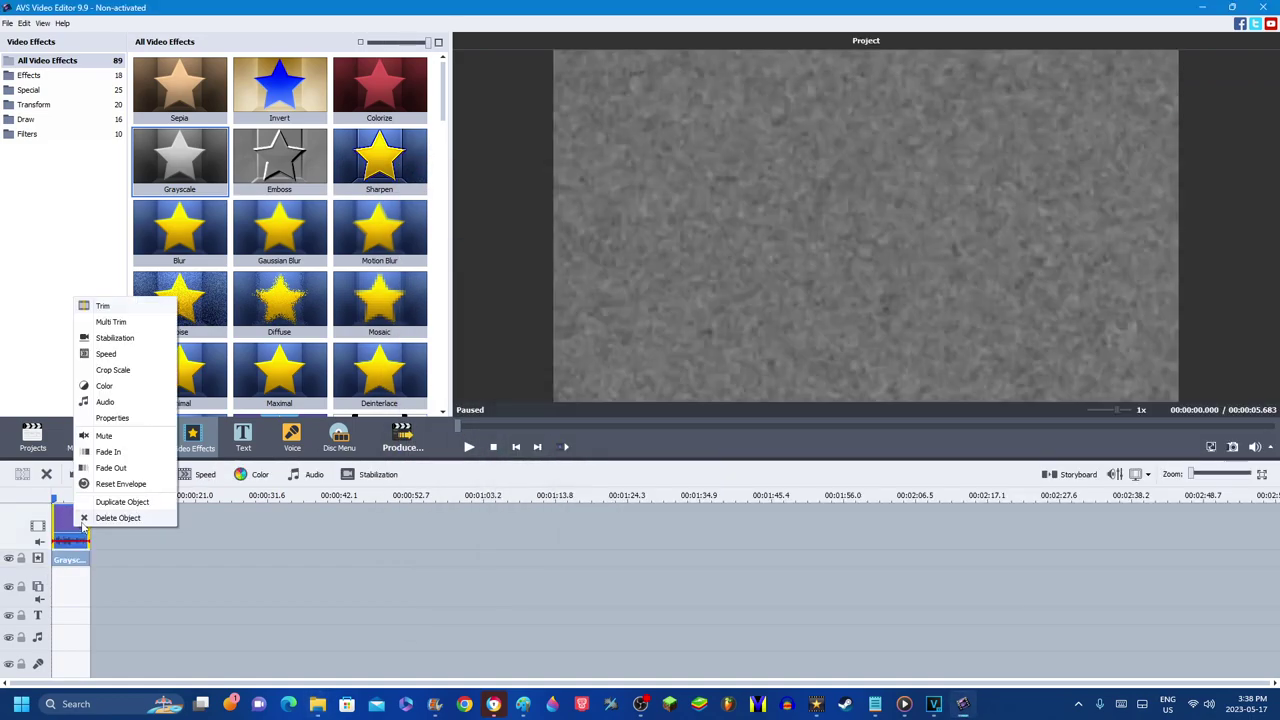
{"action": "left_click", "coordinate": [120, 522]}
{"action": "mouse_move", "coordinate": [320, 705]}
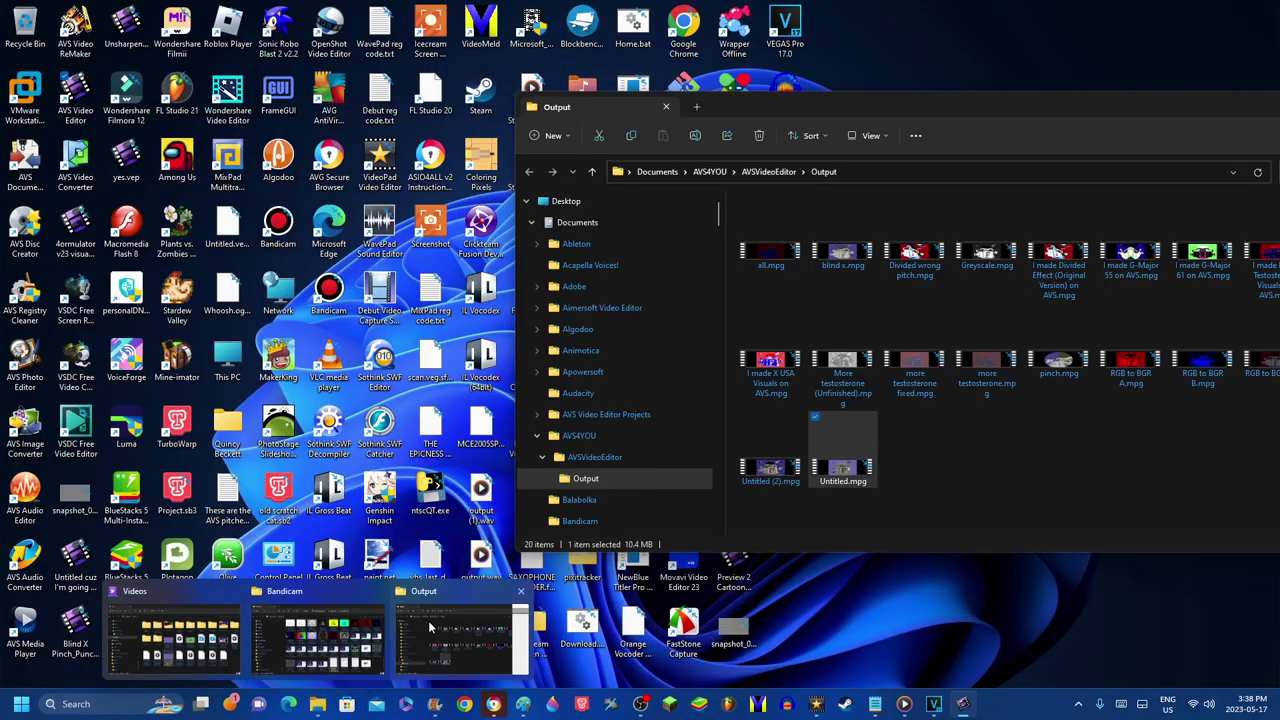
{"action": "left_click", "coordinate": [428, 620]}
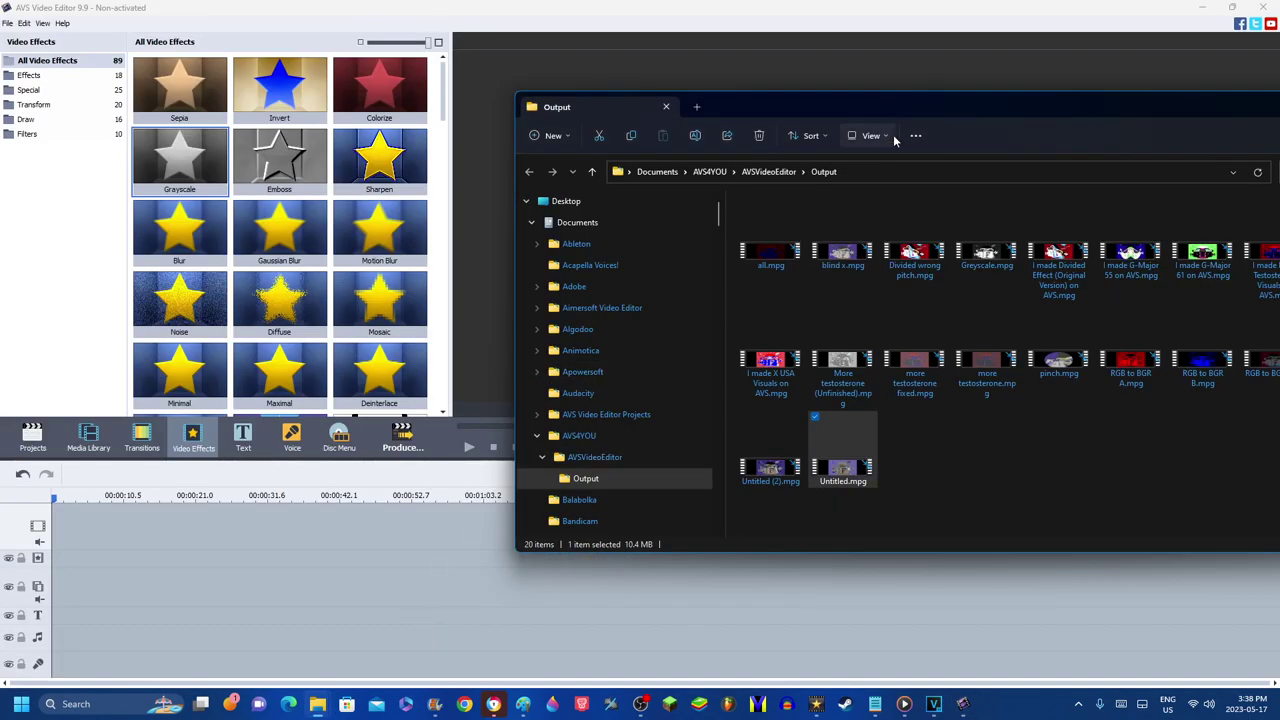
{"action": "left_click_drag", "start_coordinate": [894, 107], "coordinate": [597, 58]}
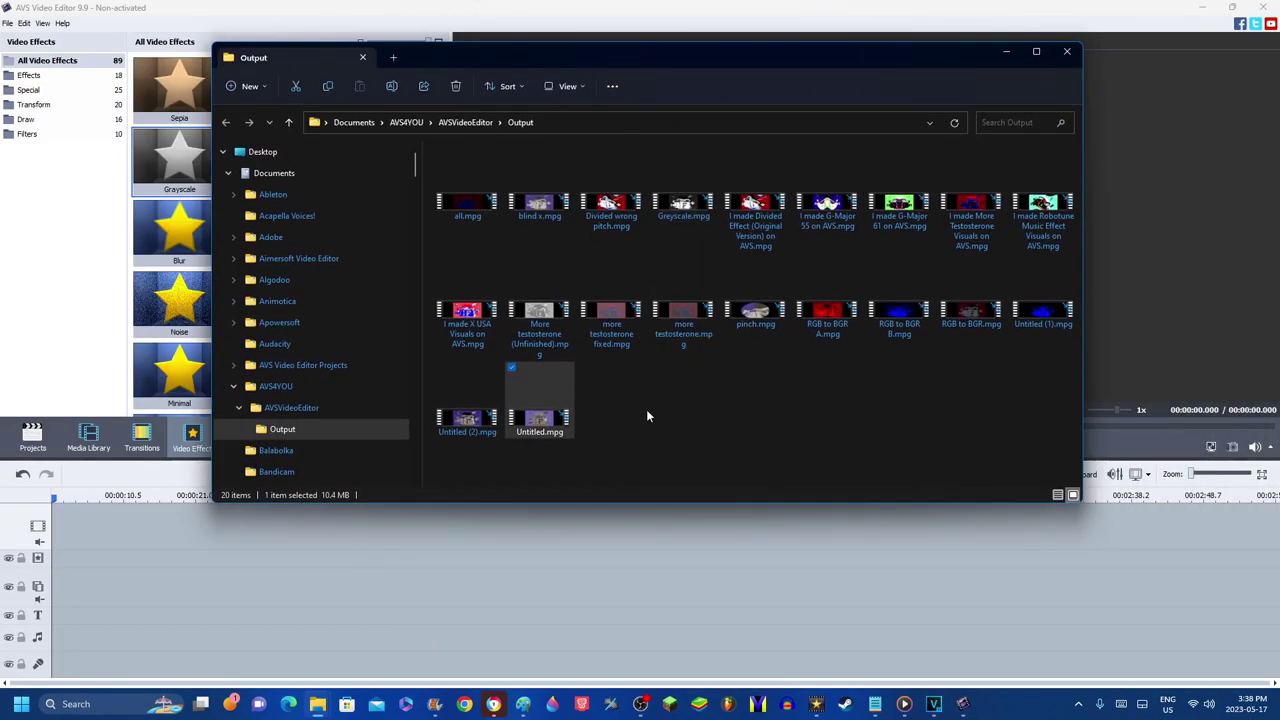
{"action": "left_click", "coordinate": [688, 208]}
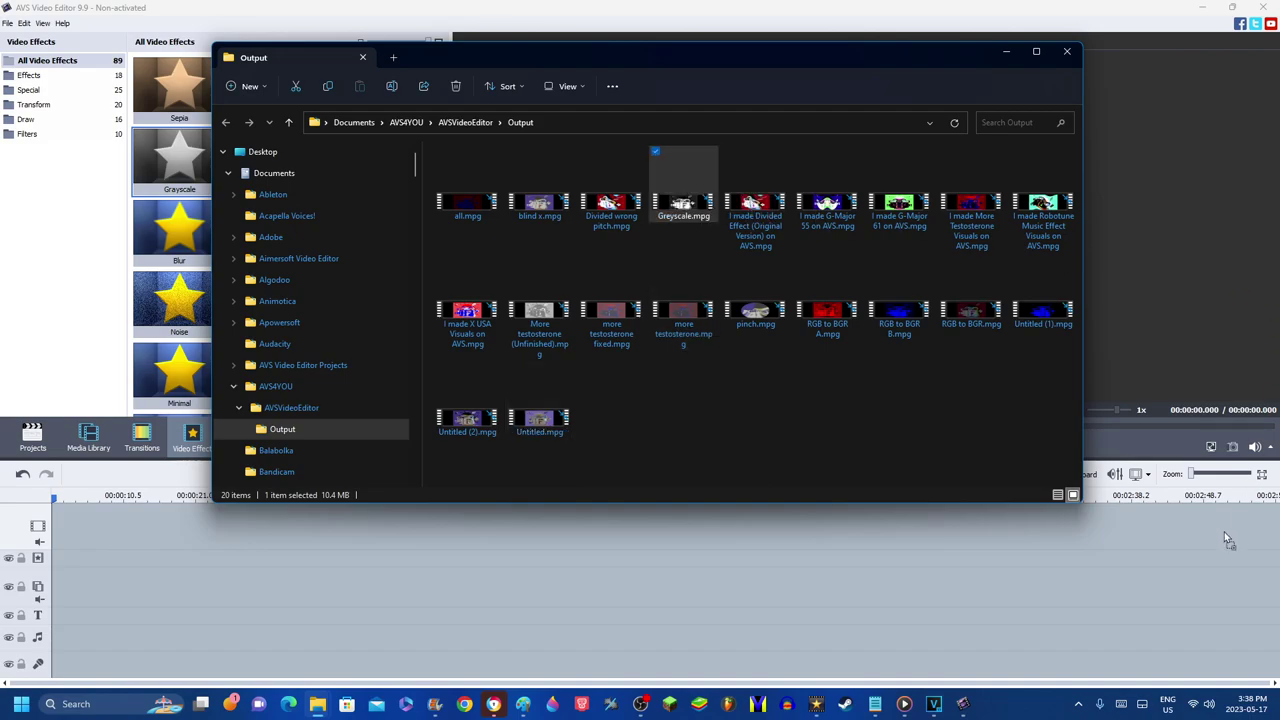
{"action": "left_click_drag", "start_coordinate": [1166, 520], "coordinate": [1165, 518]}
{"action": "left_click", "coordinate": [1188, 244]}
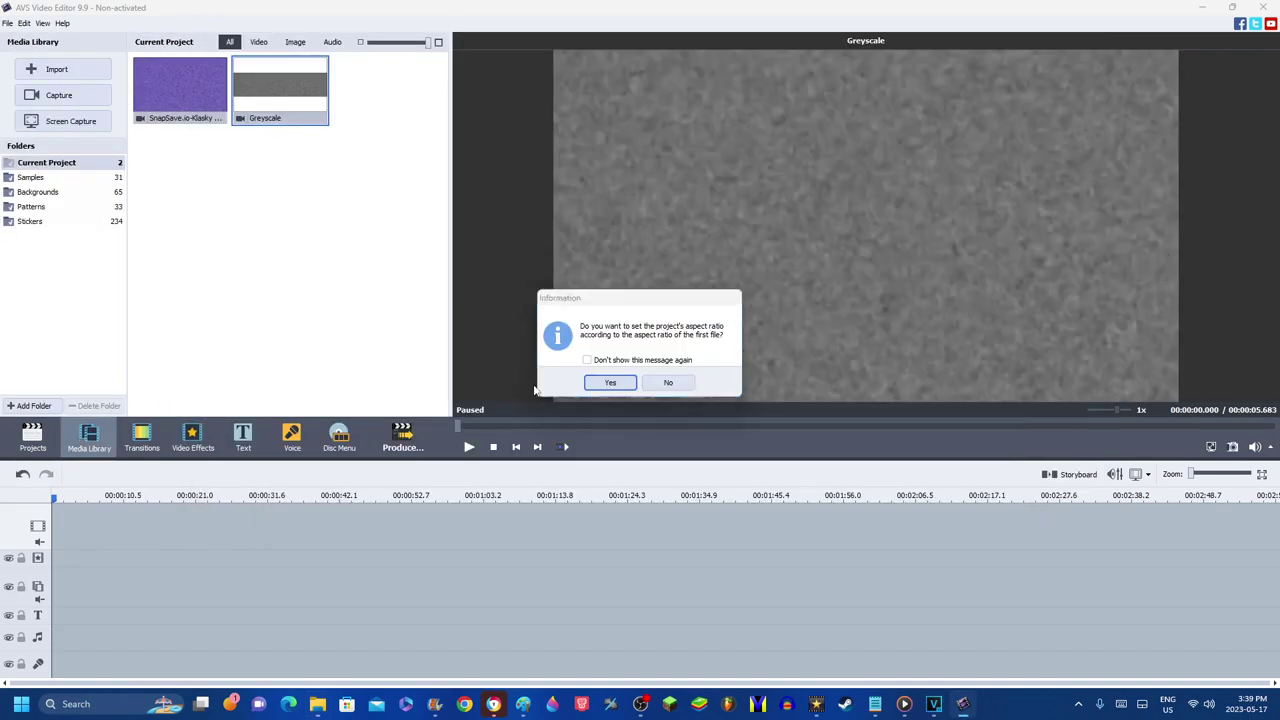
{"action": "left_click", "coordinate": [605, 388]}
Set the Greyscale clip's brightness to 64 in its color correction settings.
{"action": "left_click", "coordinate": [248, 472]}
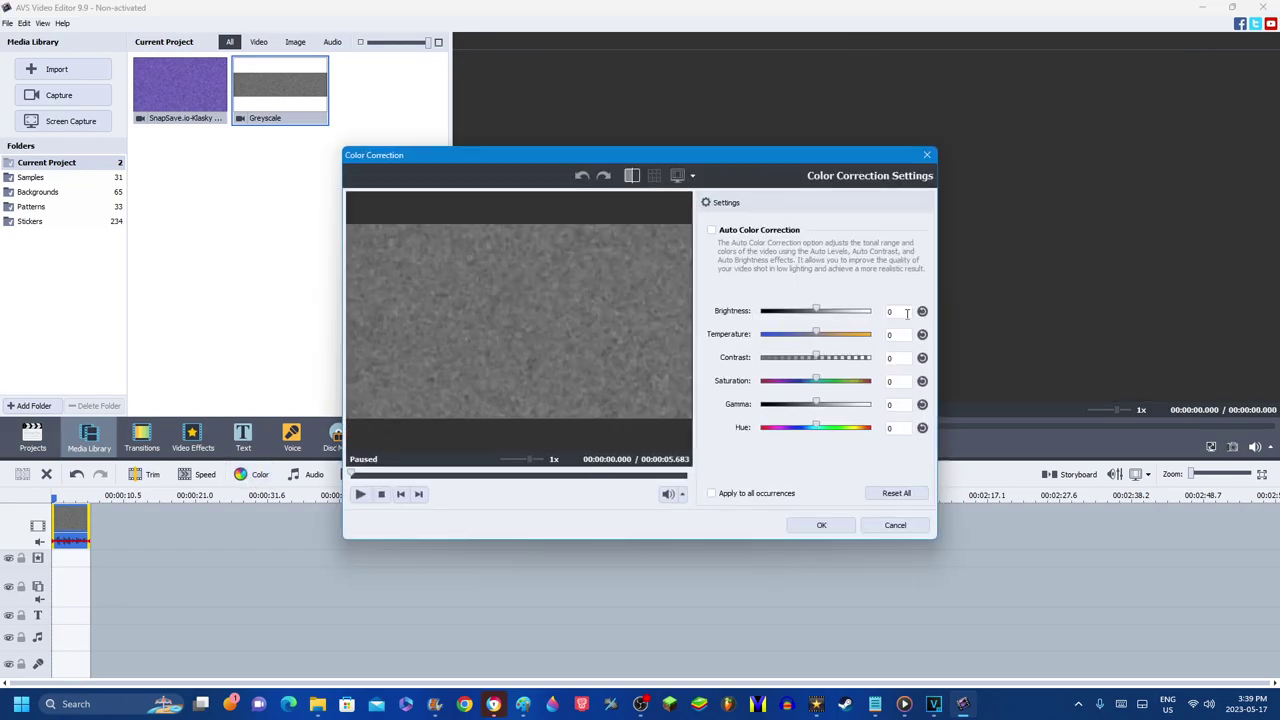
{"action": "left_click", "coordinate": [897, 311]}
{"action": "type", "text": "64"}
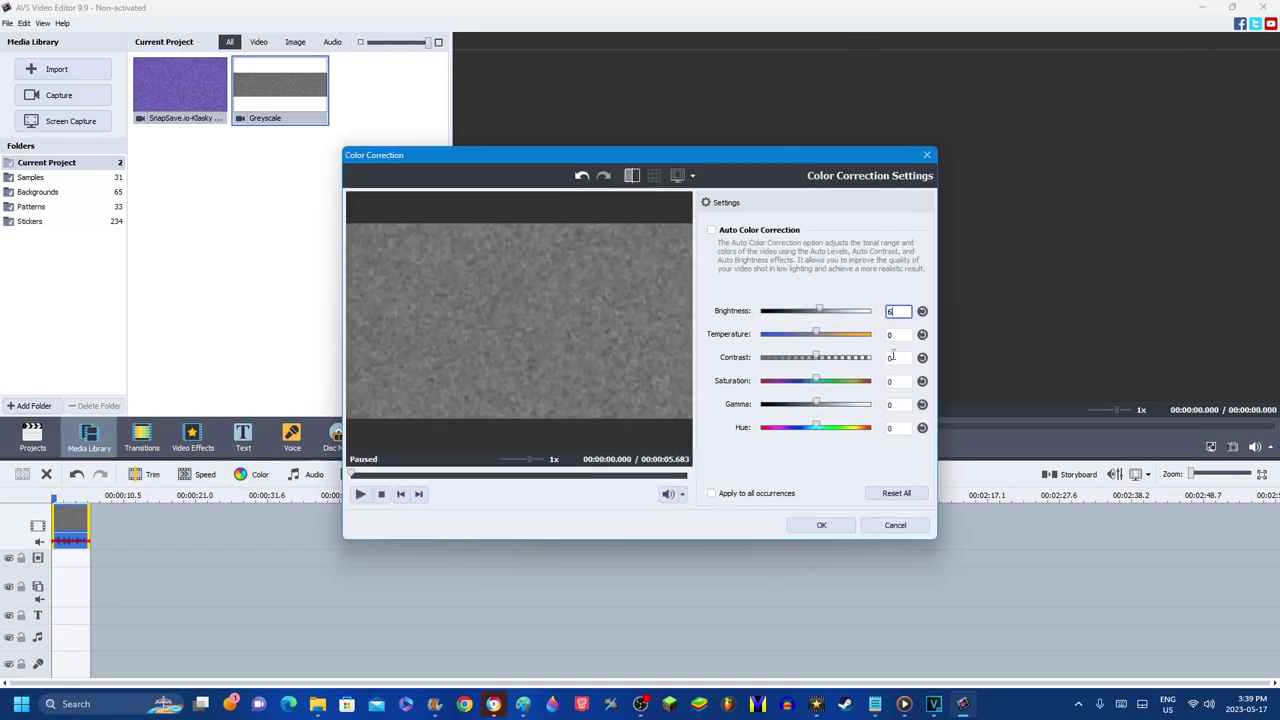
{"action": "left_click", "coordinate": [821, 525]}
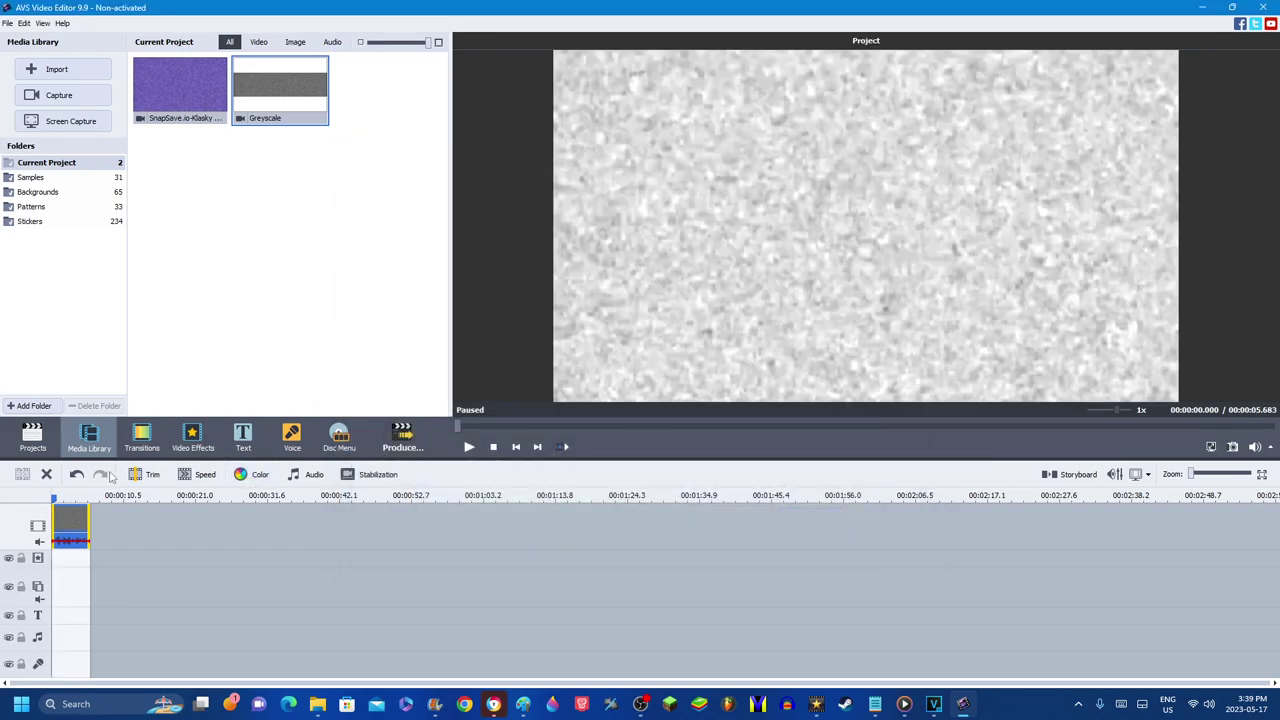
Add the Invert video effect to the effects track and shorten it to the Greyscale clip's length.
{"action": "left_click", "coordinate": [172, 455]}
{"action": "left_click_drag", "start_coordinate": [279, 90], "coordinate": [90, 562]}
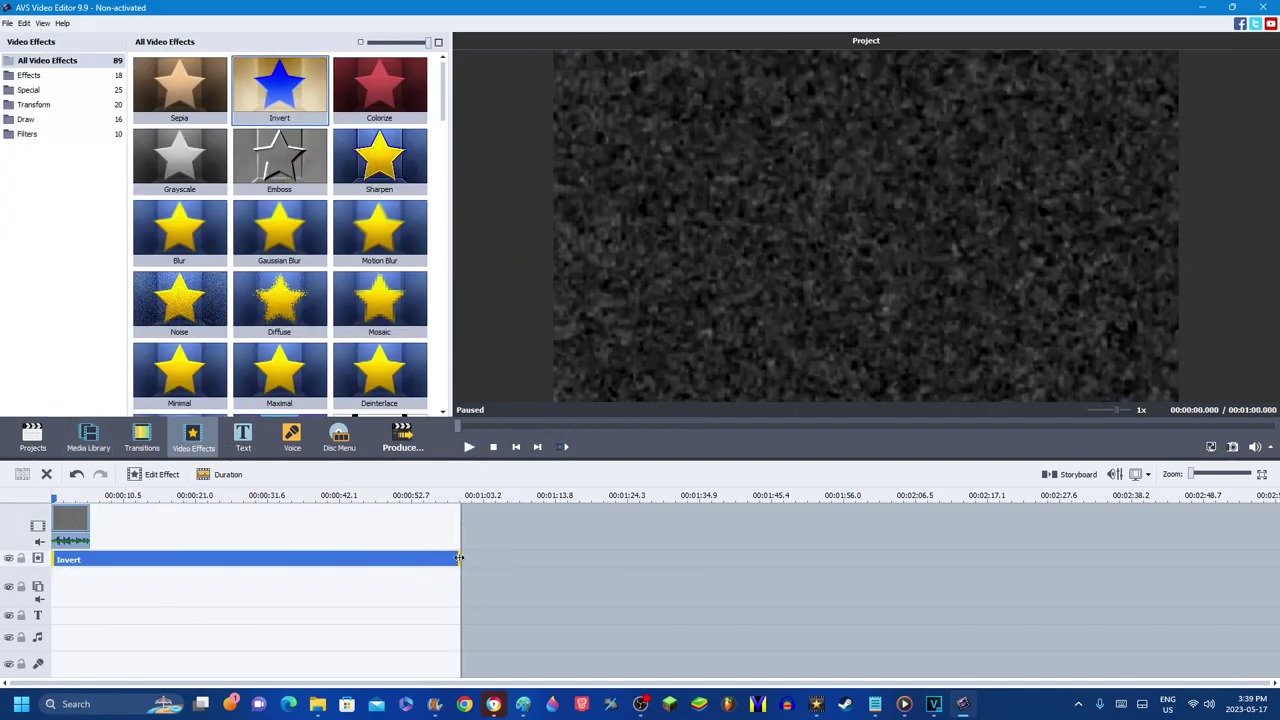
{"action": "left_click_drag", "start_coordinate": [459, 557], "coordinate": [89, 557]}
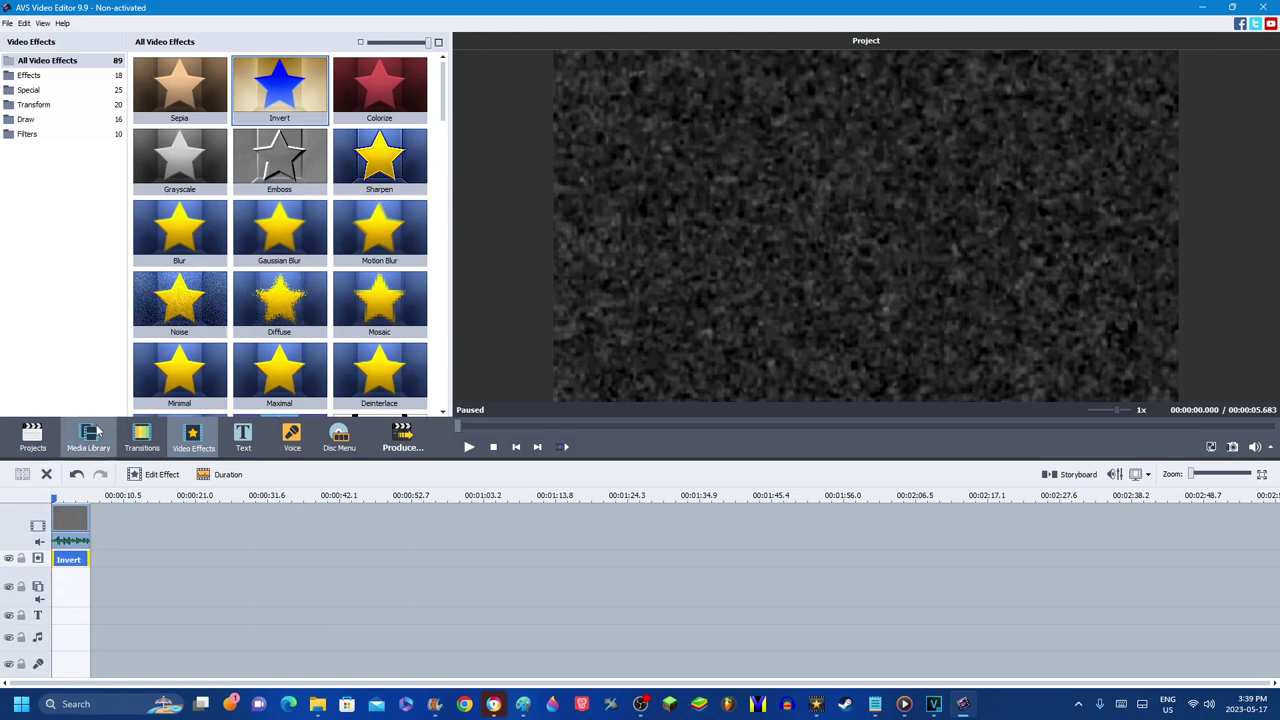
Place the SnapSave.io-Klasky clip on the overlay track at the start of the timeline and mute it.
{"action": "left_click", "coordinate": [88, 437]}
{"action": "left_click_drag", "start_coordinate": [181, 117], "coordinate": [81, 583]}
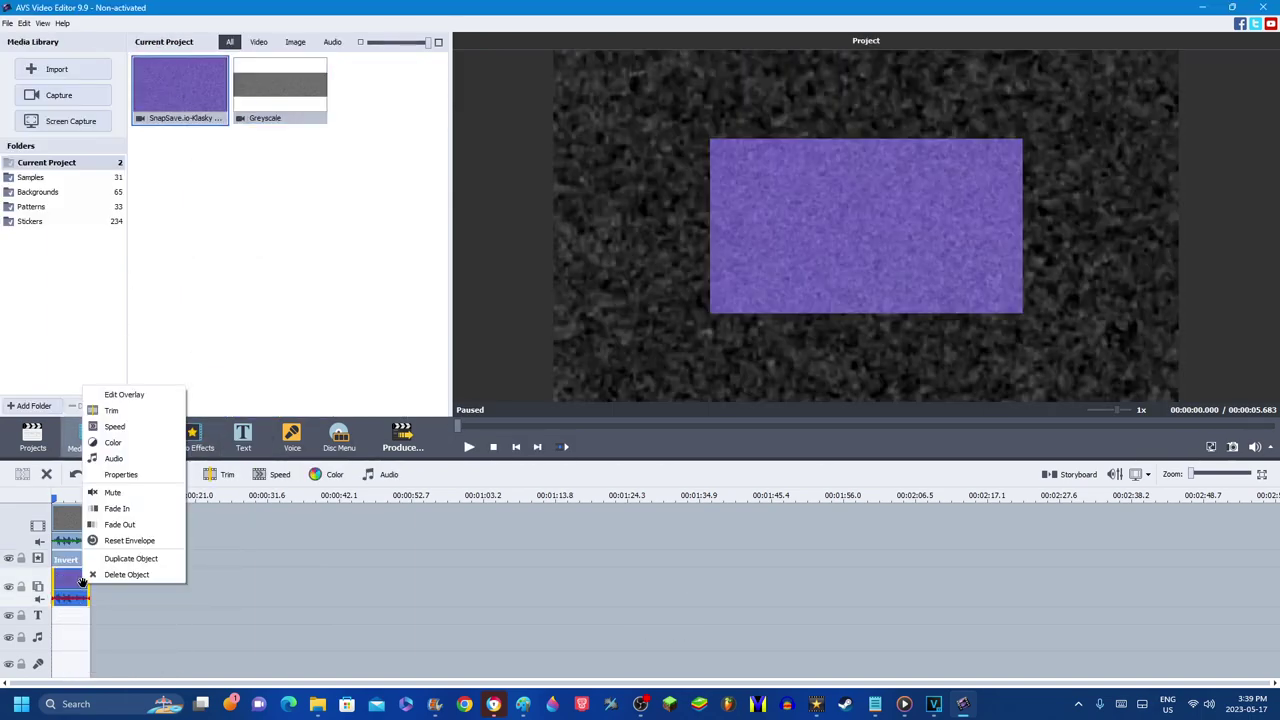
{"action": "left_click", "coordinate": [112, 491]}
Set the overlay's transparency to 50 and enlarge it to fill the whole frame.
{"action": "left_click", "coordinate": [160, 473]}
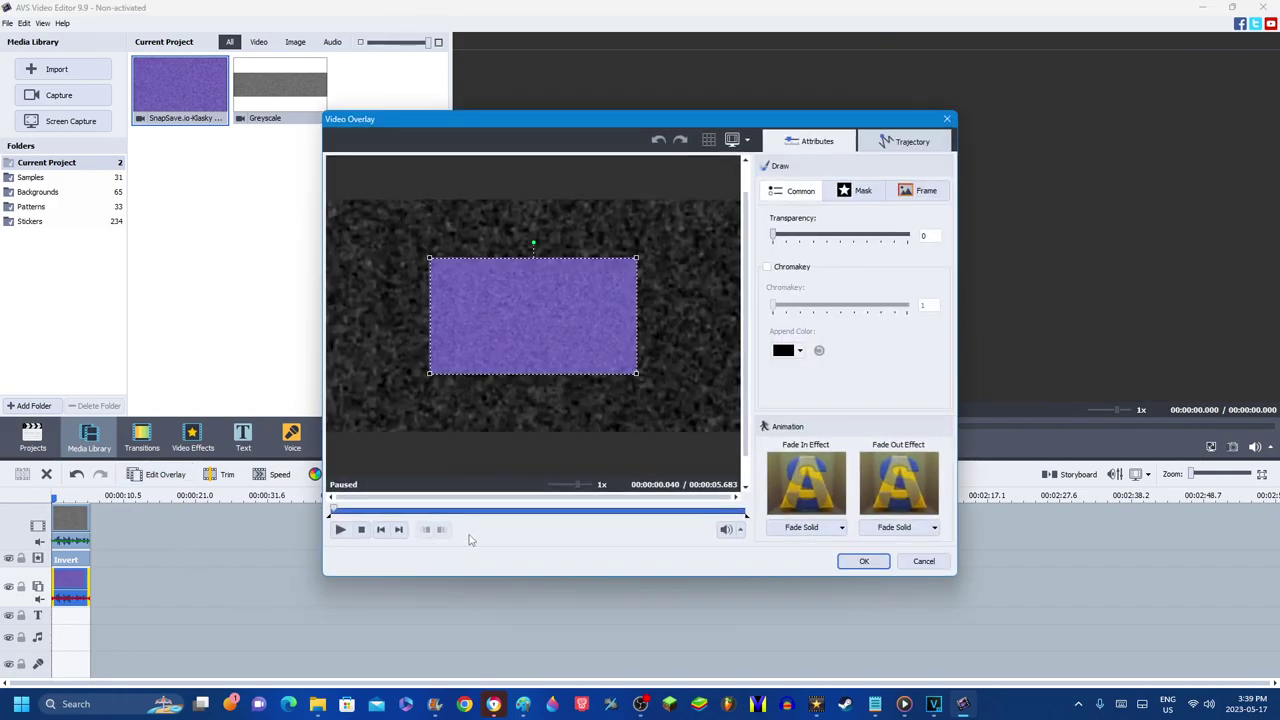
{"action": "left_click", "coordinate": [470, 510]}
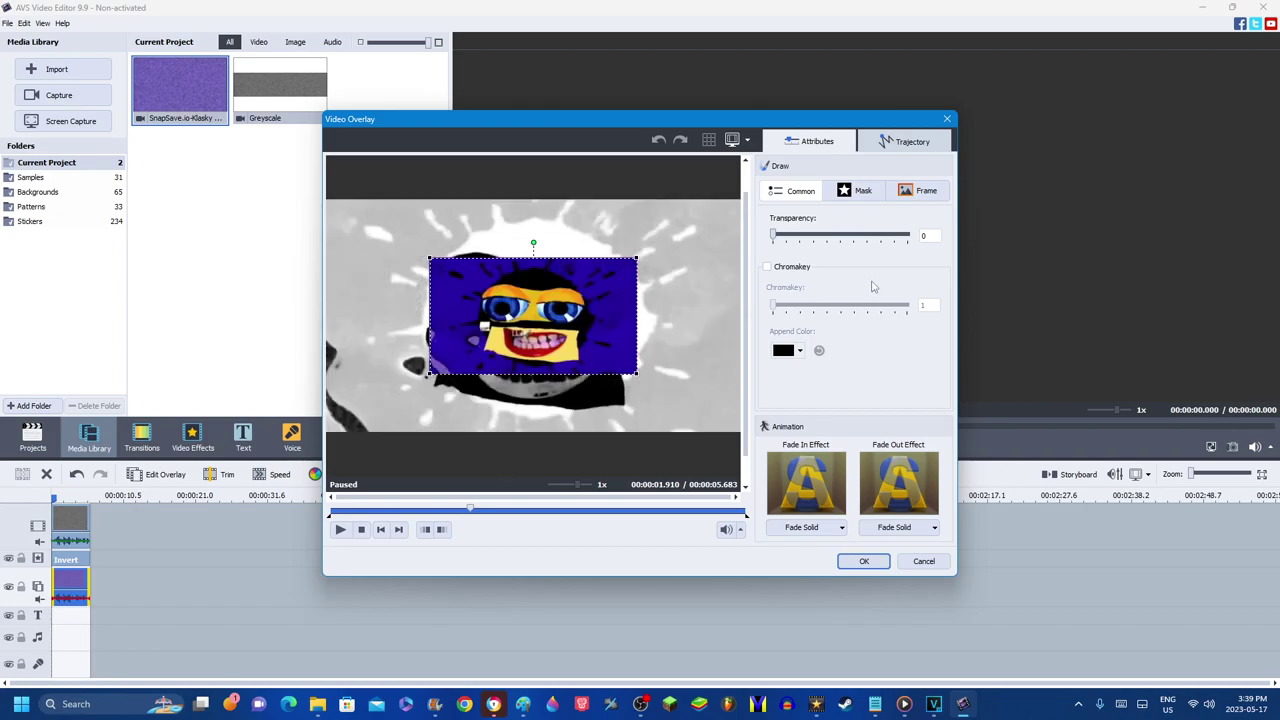
{"action": "left_click_drag", "start_coordinate": [844, 238], "coordinate": [839, 238]}
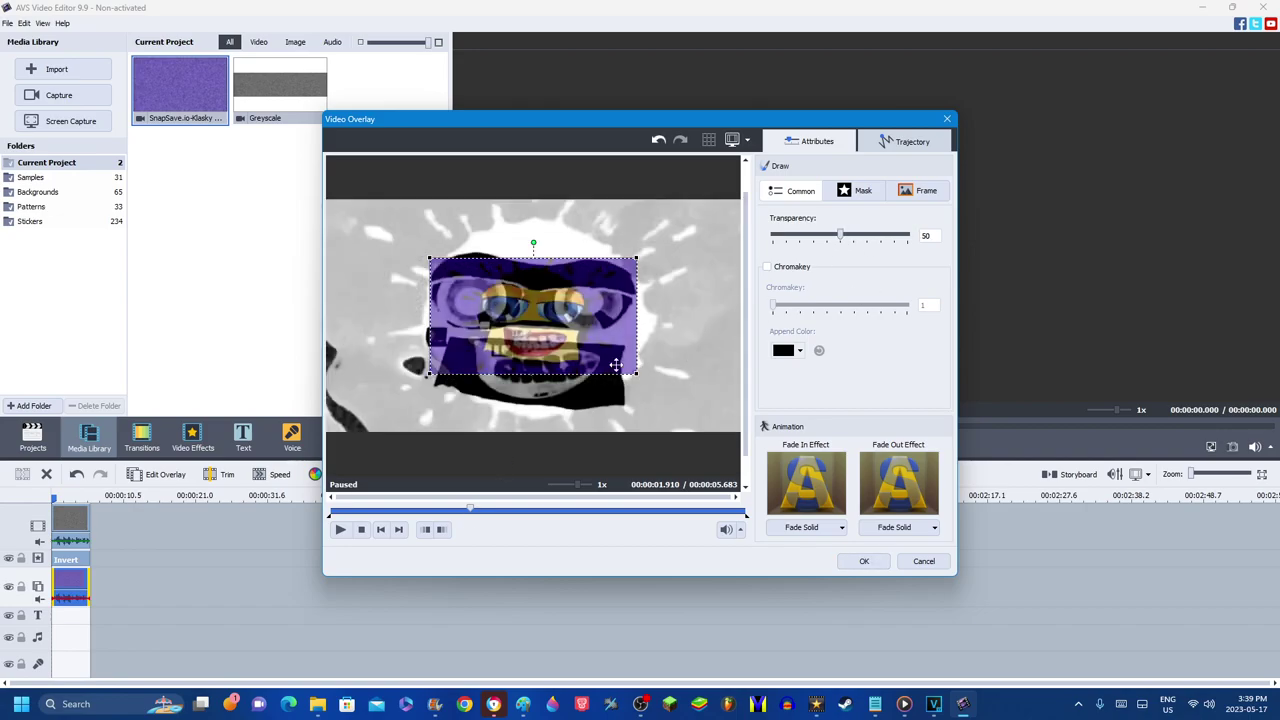
{"action": "left_click_drag", "start_coordinate": [631, 369], "coordinate": [751, 417]}
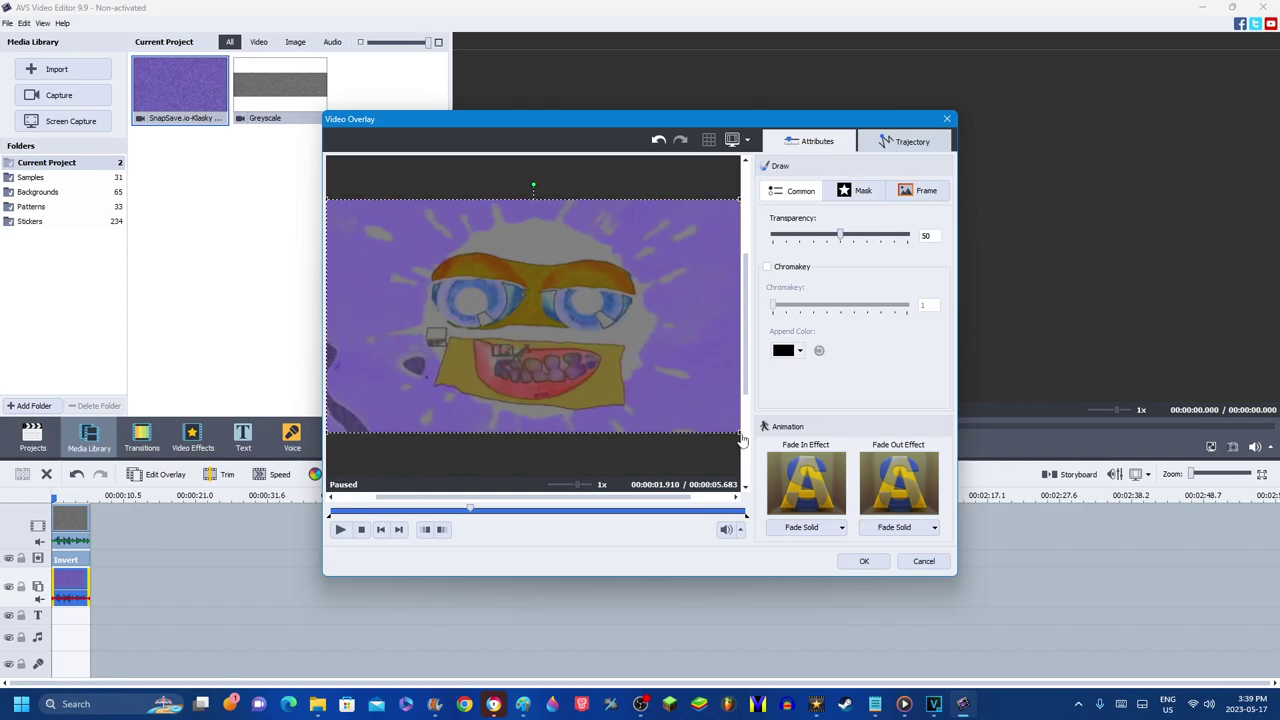
{"action": "left_click", "coordinate": [864, 561]}
{"action": "right_click", "coordinate": [62, 590]}
{"action": "left_click", "coordinate": [62, 590]}
{"action": "right_click", "coordinate": [63, 590]}
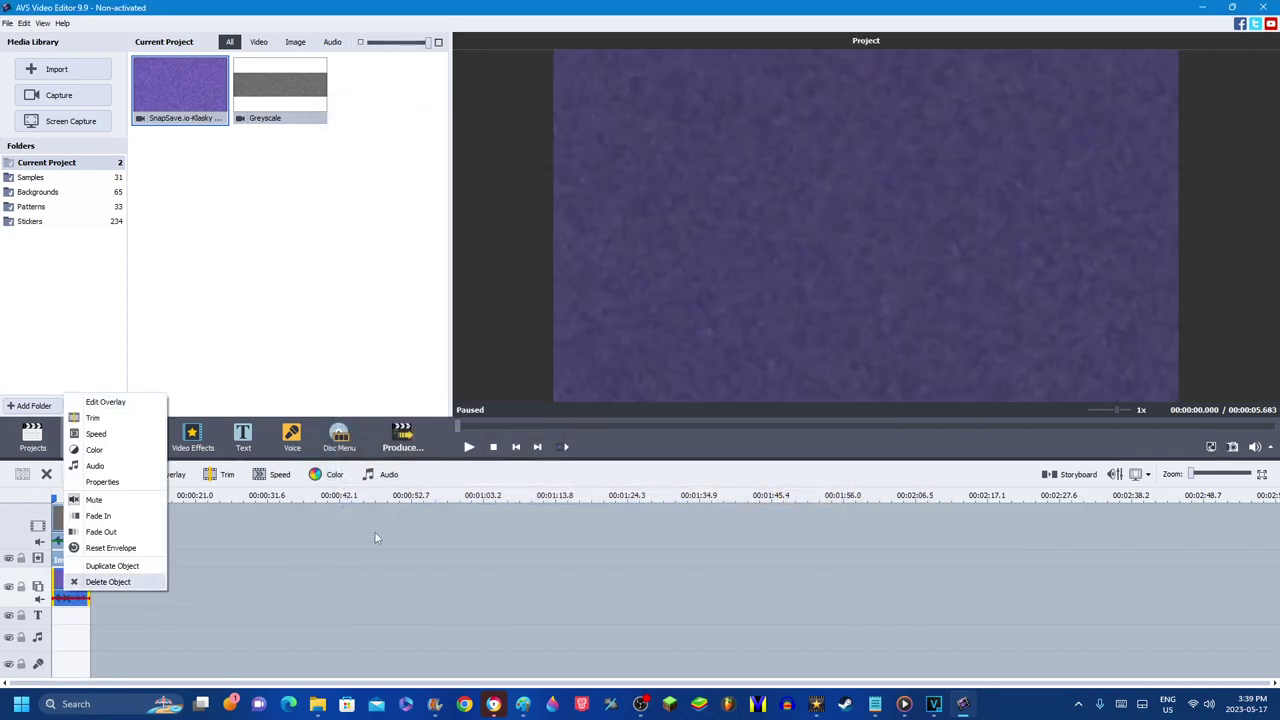
Produce the layered project as an MPEG file named Untitled, replacing the existing file, and open its output folder.
{"action": "left_click", "coordinate": [405, 436]}
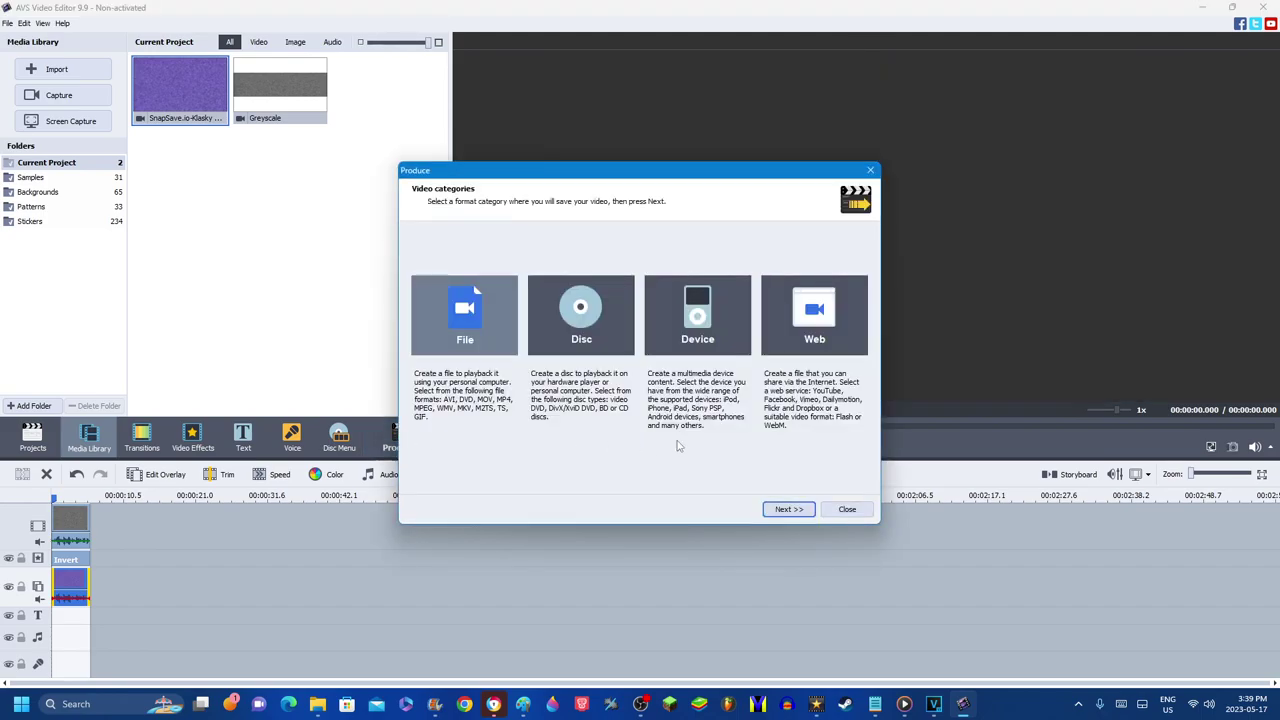
{"action": "left_click", "coordinate": [798, 511]}
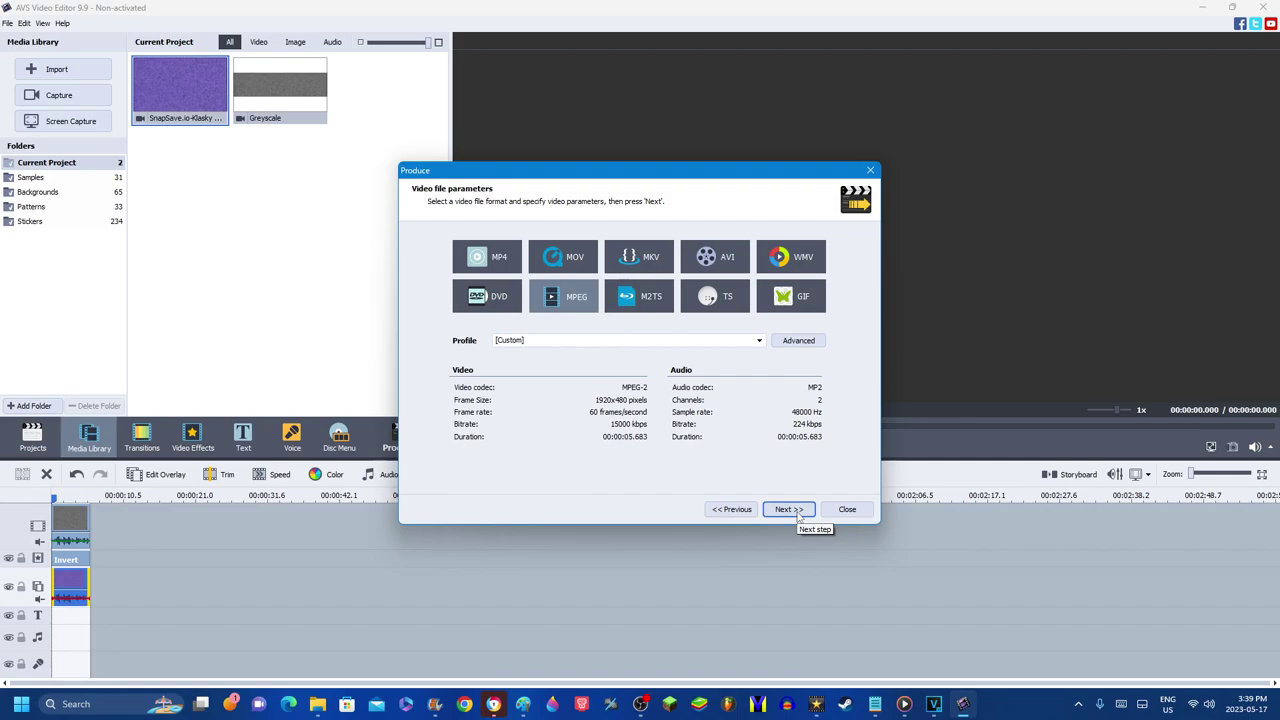
{"action": "left_click", "coordinate": [797, 512]}
{"action": "left_click", "coordinate": [479, 458]}
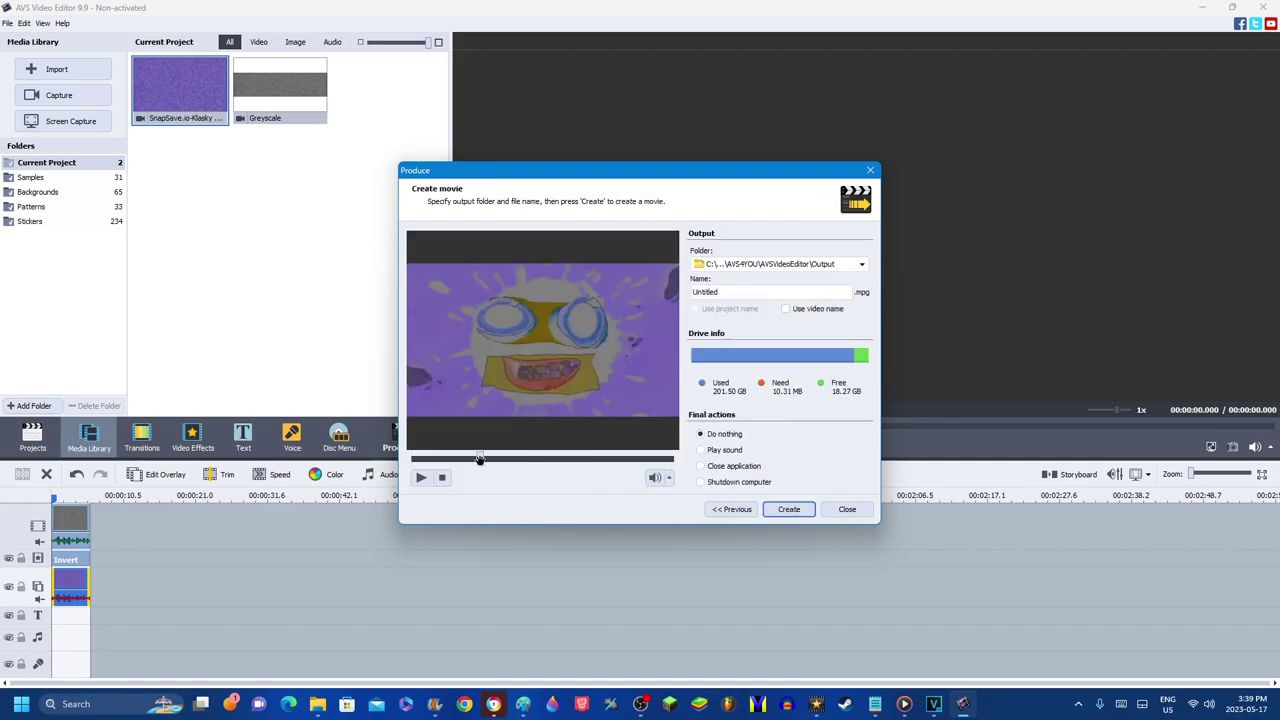
{"action": "left_click", "coordinate": [773, 513]}
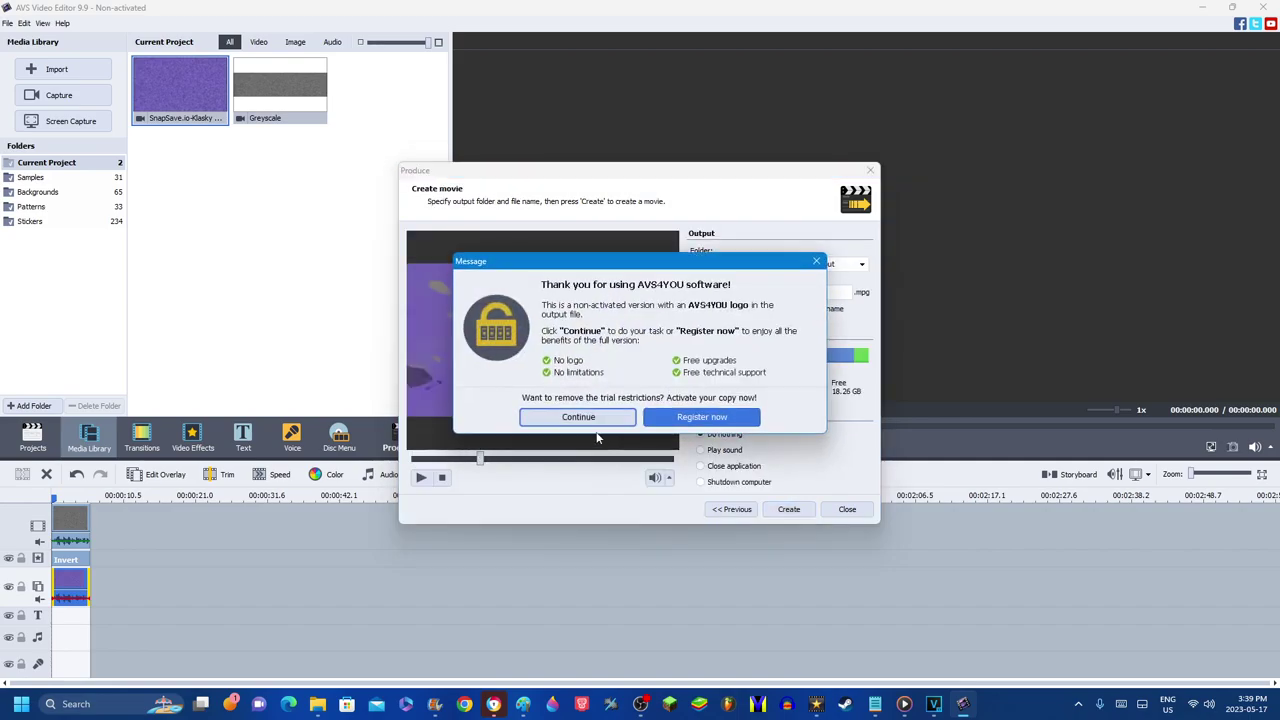
{"action": "left_click", "coordinate": [562, 418]}
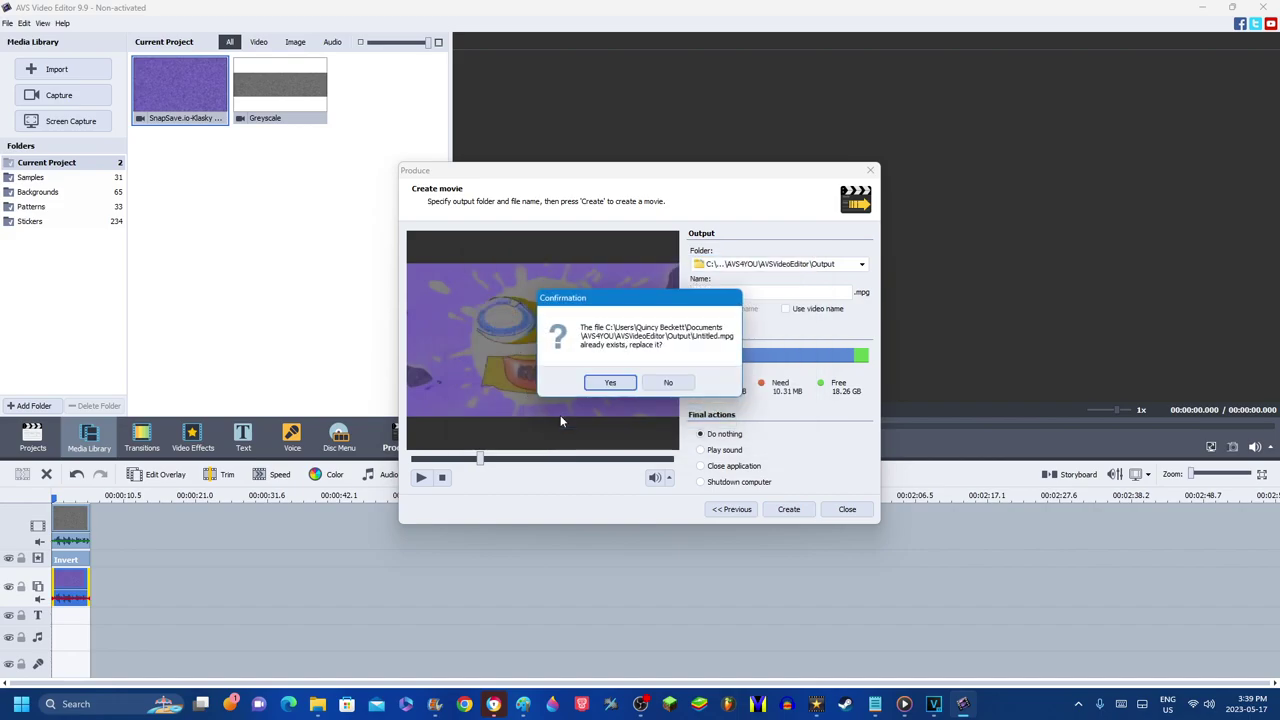
{"action": "left_click", "coordinate": [610, 383]}
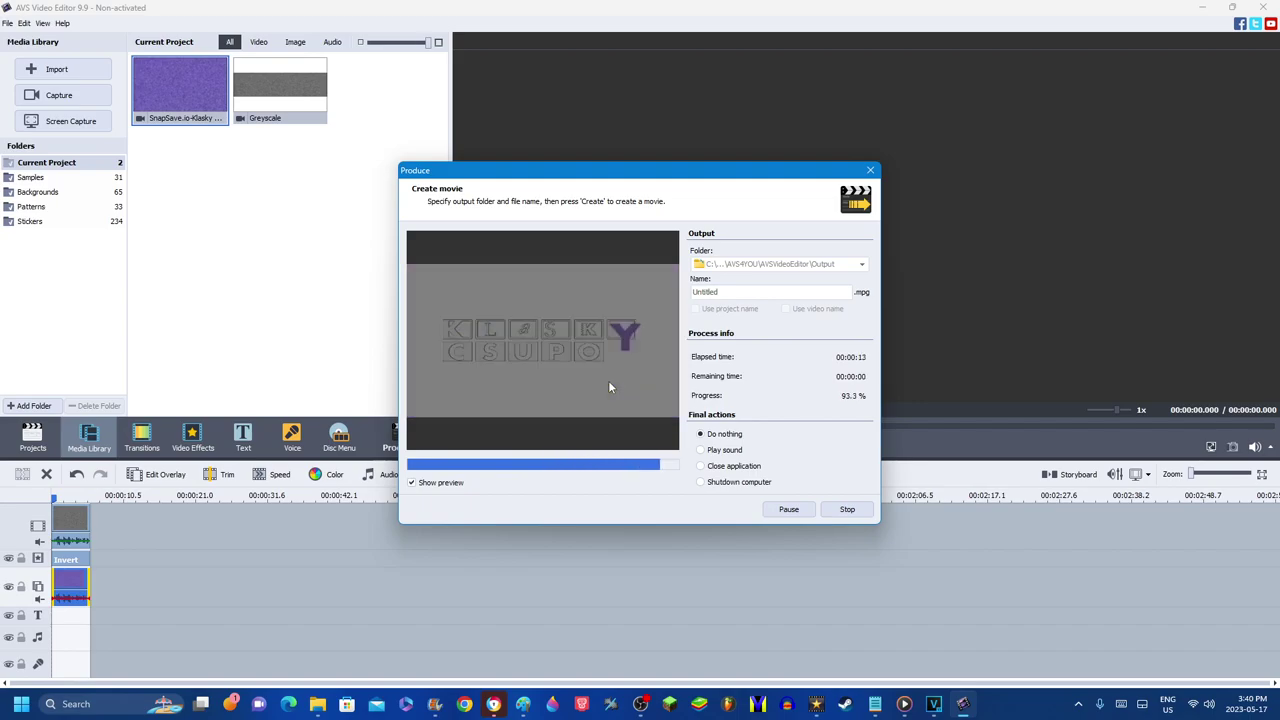
{"action": "left_click", "coordinate": [609, 382]}
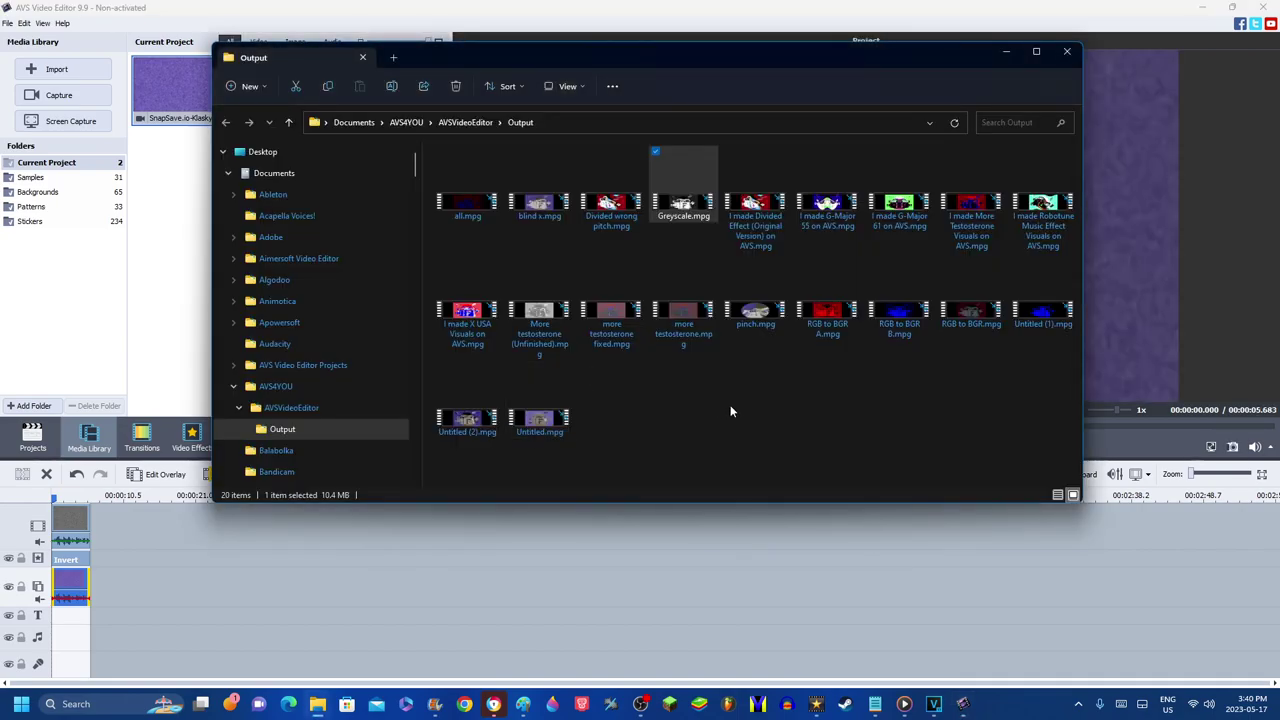
Back in AVS Video Editor, replace the main-track clip with the original SnapSave.io-Klasky clip and match the project's aspect ratio to it.
{"action": "left_click", "coordinate": [730, 410]}
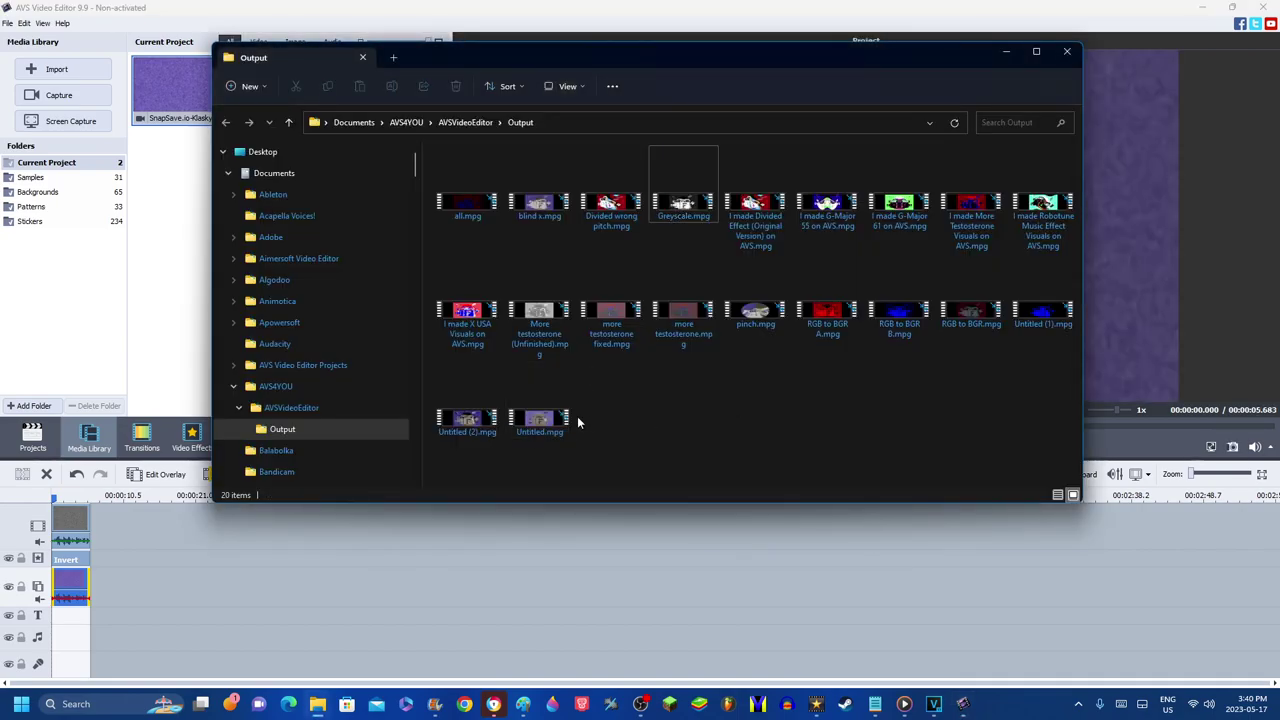
{"action": "left_click", "coordinate": [166, 227]}
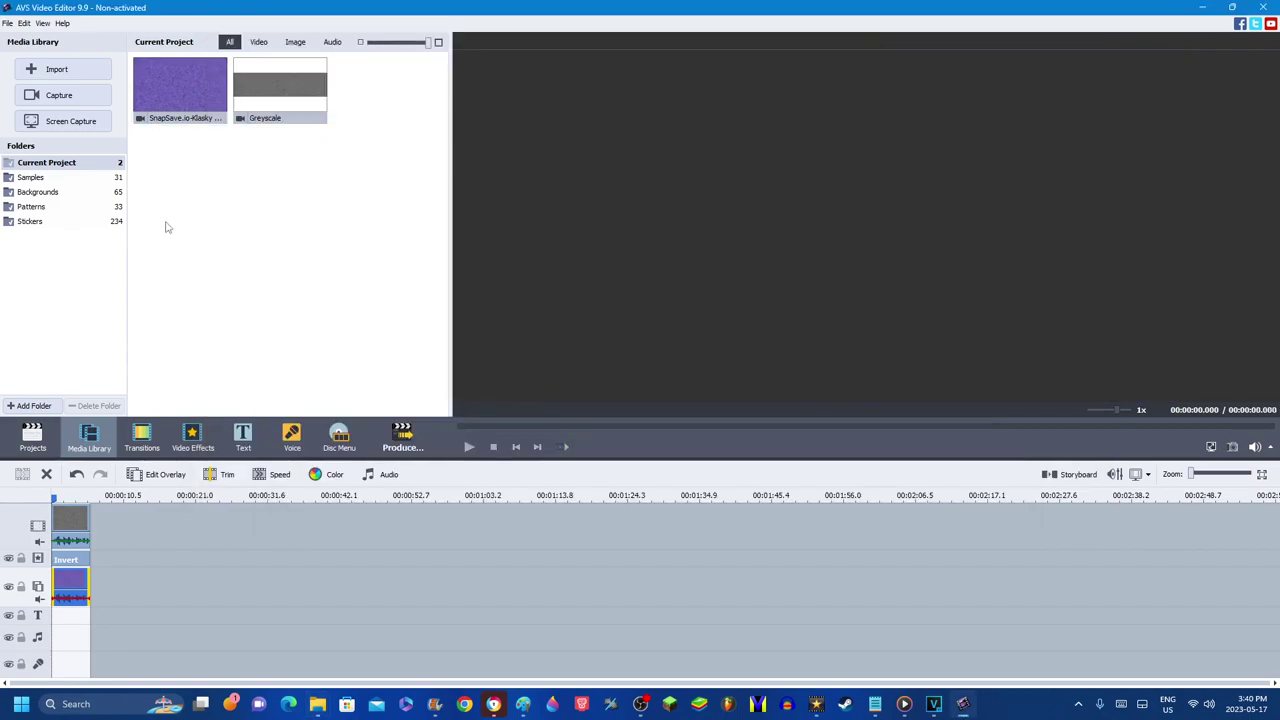
{"action": "right_click", "coordinate": [70, 521]}
{"action": "left_click", "coordinate": [100, 512]}
{"action": "left_click_drag", "start_coordinate": [180, 95], "coordinate": [308, 506]}
{"action": "left_click", "coordinate": [608, 398]}
Apply the Colorize and Invert video effects in alternation directly to the SnapSave.io-Klasky clip on the main video track.
{"action": "left_click", "coordinate": [193, 437]}
{"action": "left_click", "coordinate": [279, 90]}
{"action": "left_click_drag", "start_coordinate": [365, 99], "coordinate": [78, 539]}
{"action": "left_click_drag", "start_coordinate": [275, 106], "coordinate": [72, 524]}
{"action": "left_click_drag", "start_coordinate": [398, 82], "coordinate": [82, 518]}
{"action": "left_click_drag", "start_coordinate": [275, 100], "coordinate": [71, 517]}
Apply the Color Exchange effect twice to the SnapSave.io-Klasky clip and open the clip's video effects settings.
{"action": "left_click", "coordinate": [30, 90]}
{"action": "left_click_drag", "start_coordinate": [279, 90], "coordinate": [115, 447]}
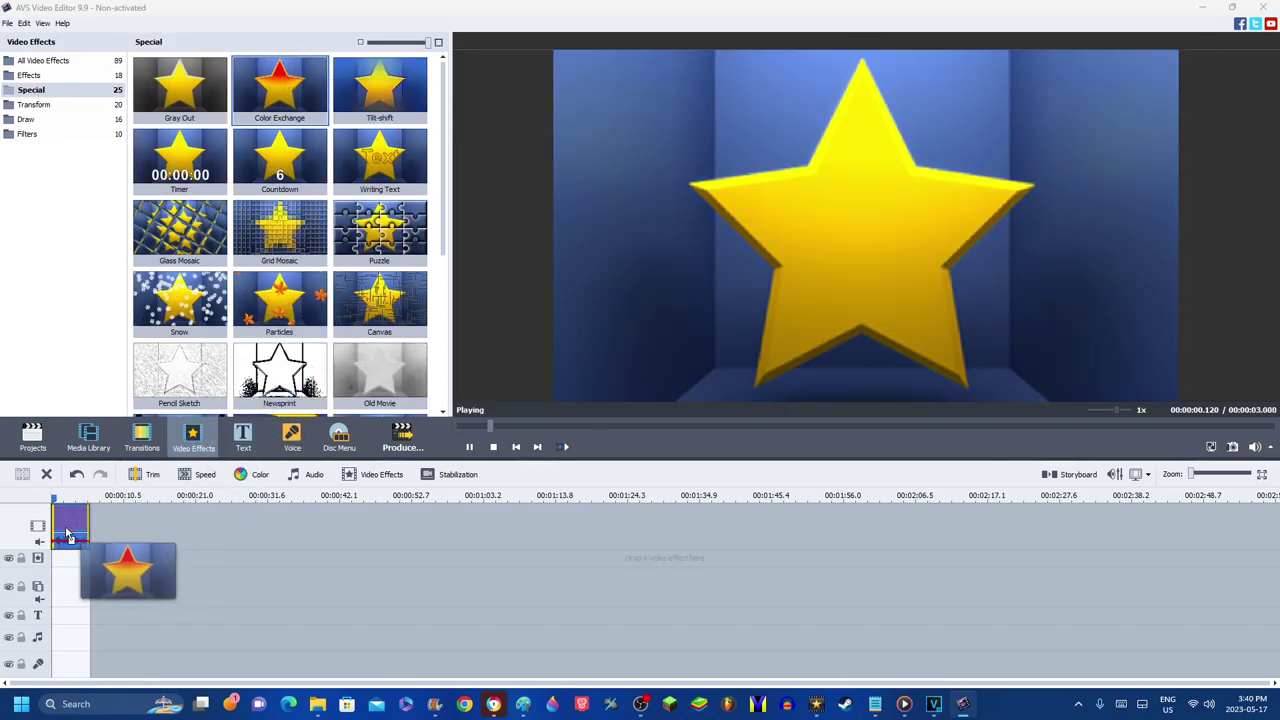
{"action": "left_click", "coordinate": [352, 474]}
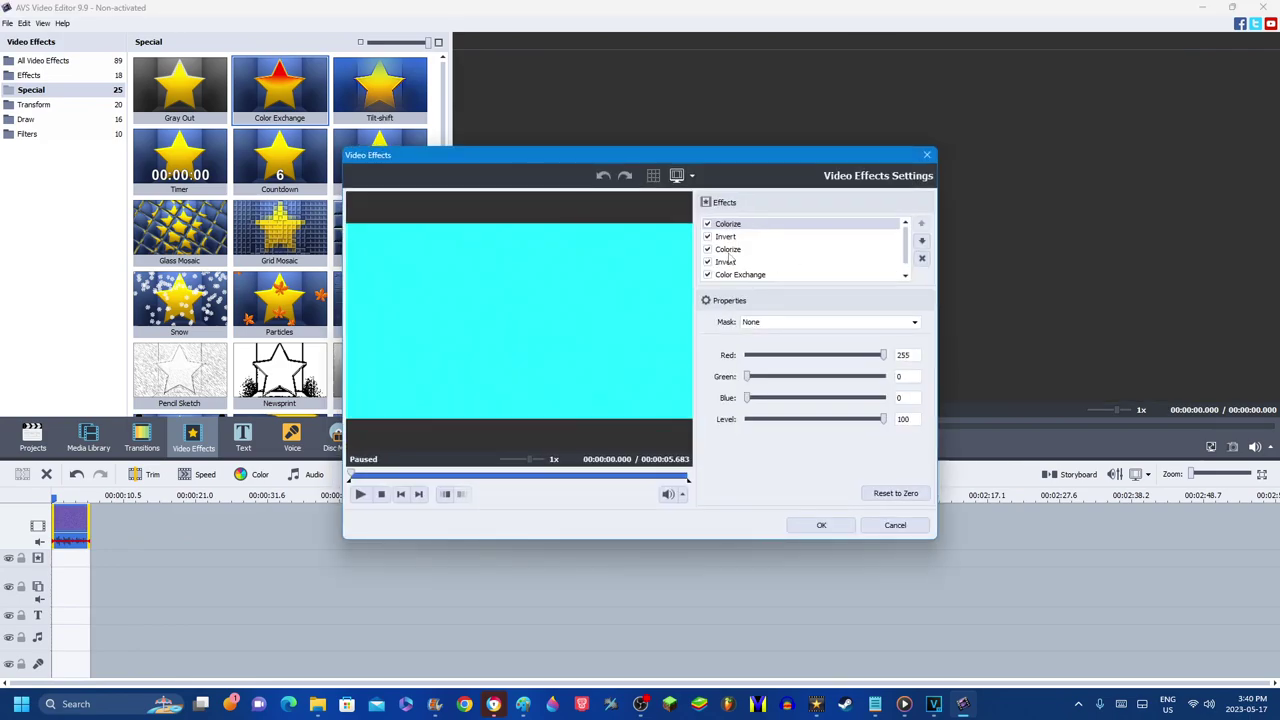
In the first Color Exchange effect, sample the yellow from the logo preview as Color 1 and set Color 2 to dark red.
{"action": "left_click", "coordinate": [732, 249]}
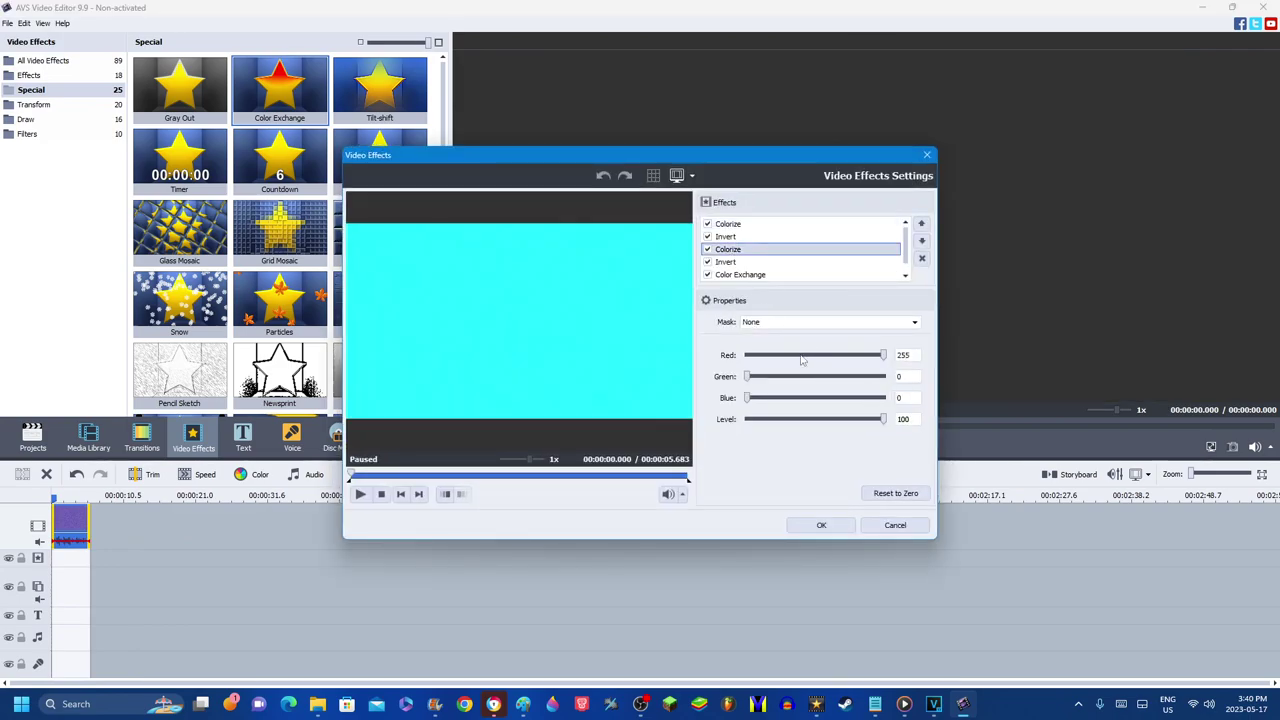
{"action": "left_click", "coordinate": [760, 275]}
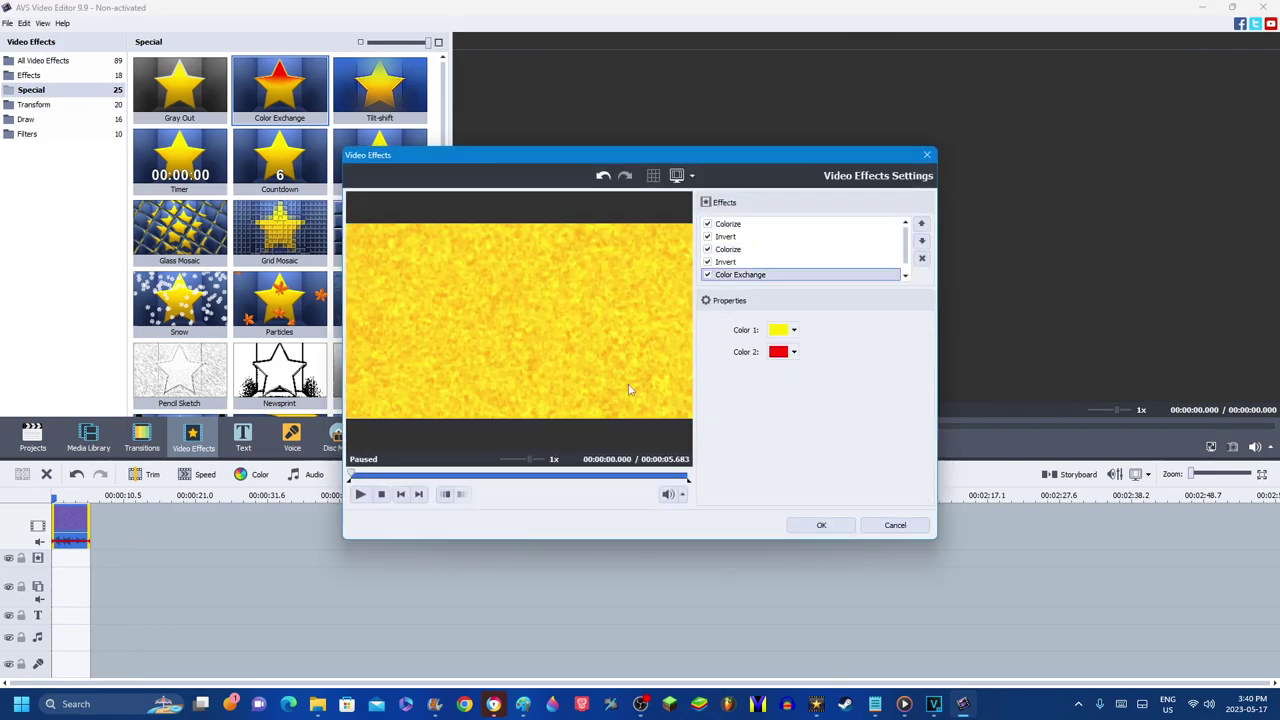
{"action": "left_click", "coordinate": [497, 477]}
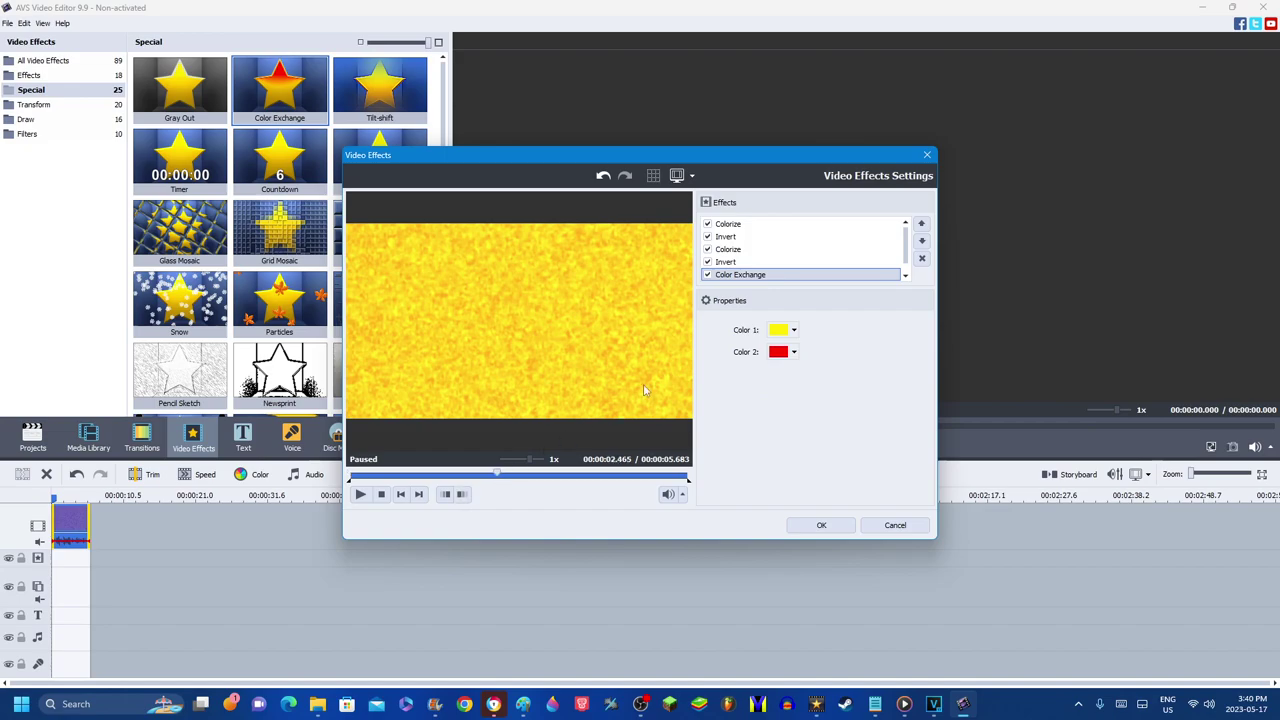
{"action": "left_click", "coordinate": [776, 331]}
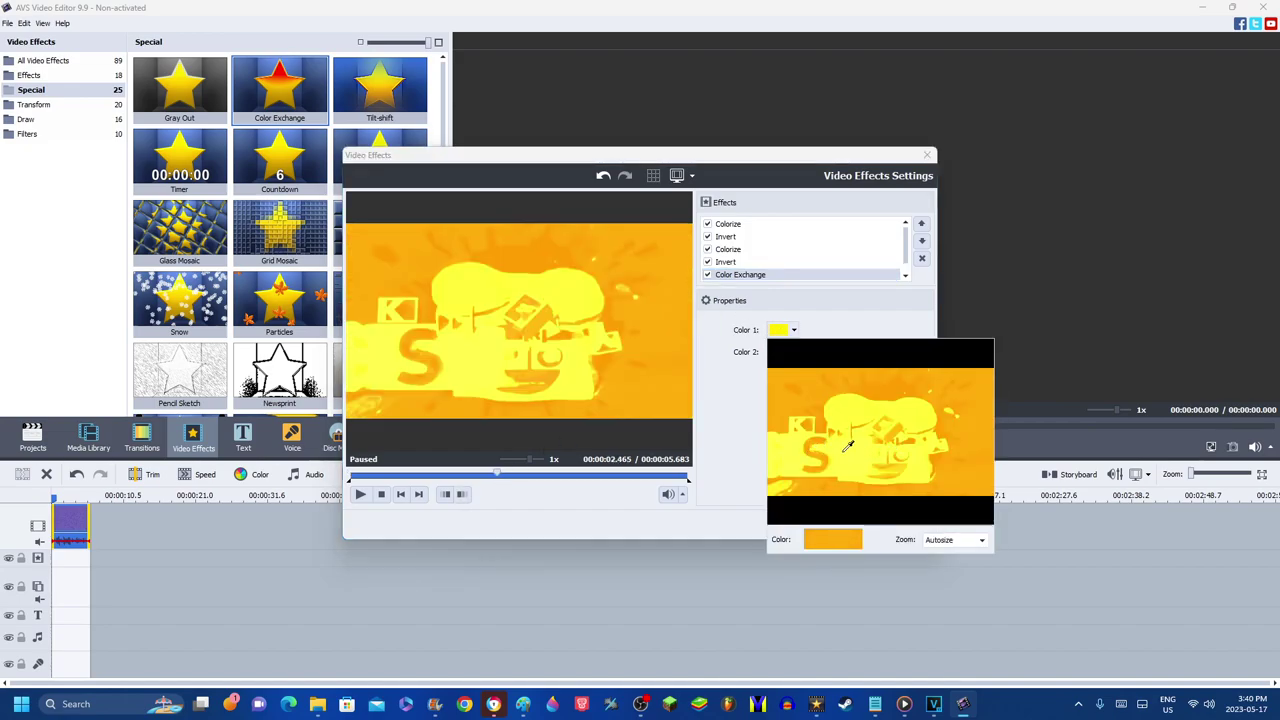
{"action": "left_click", "coordinate": [845, 447]}
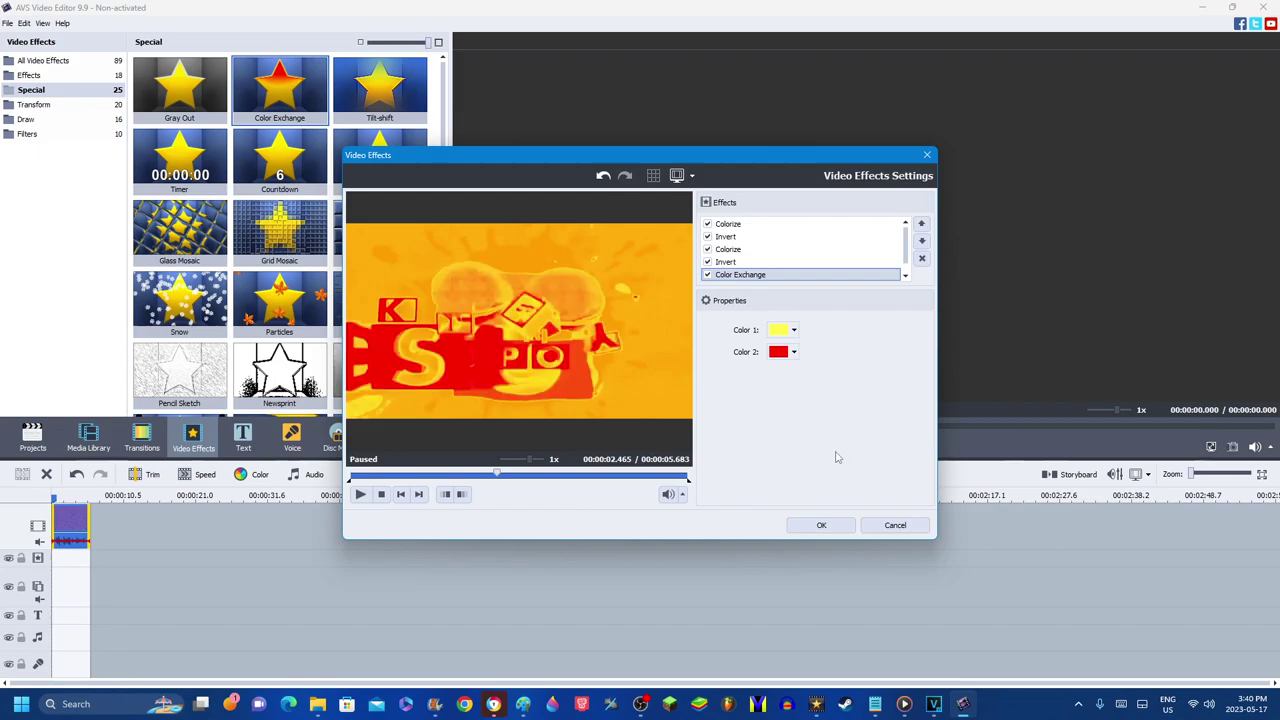
{"action": "left_click", "coordinate": [794, 352]}
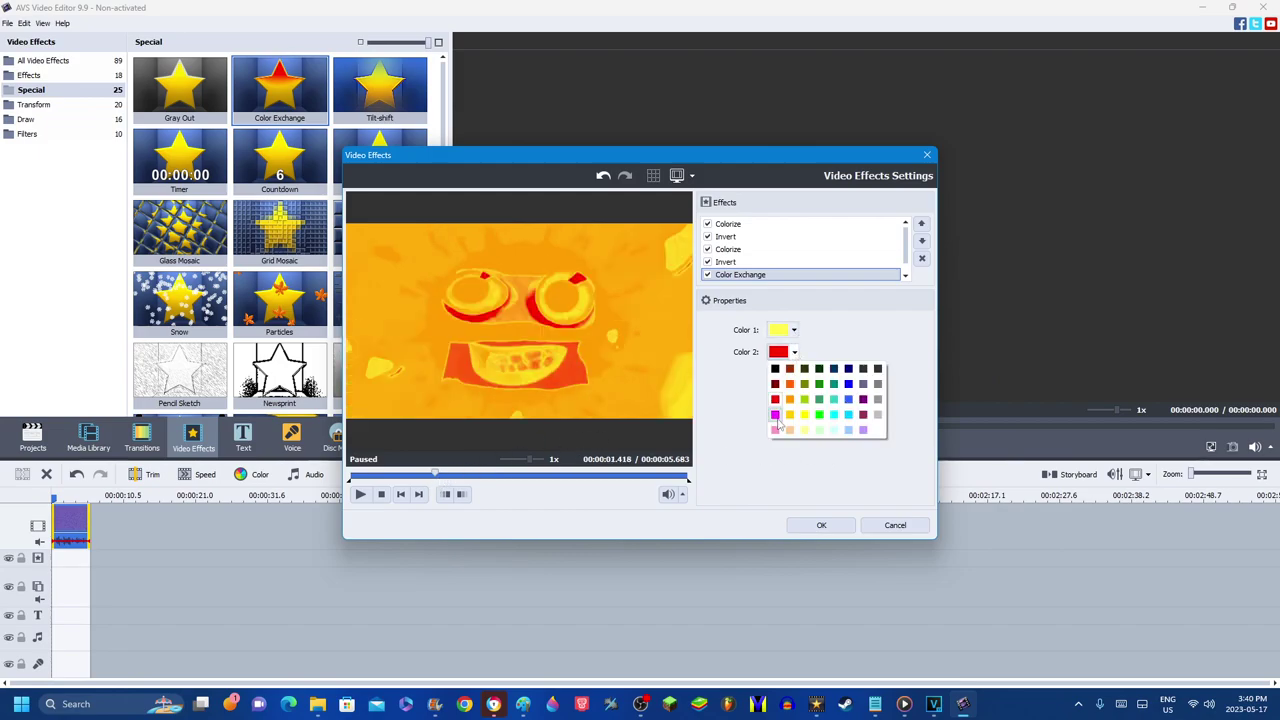
{"action": "left_click", "coordinate": [776, 386]}
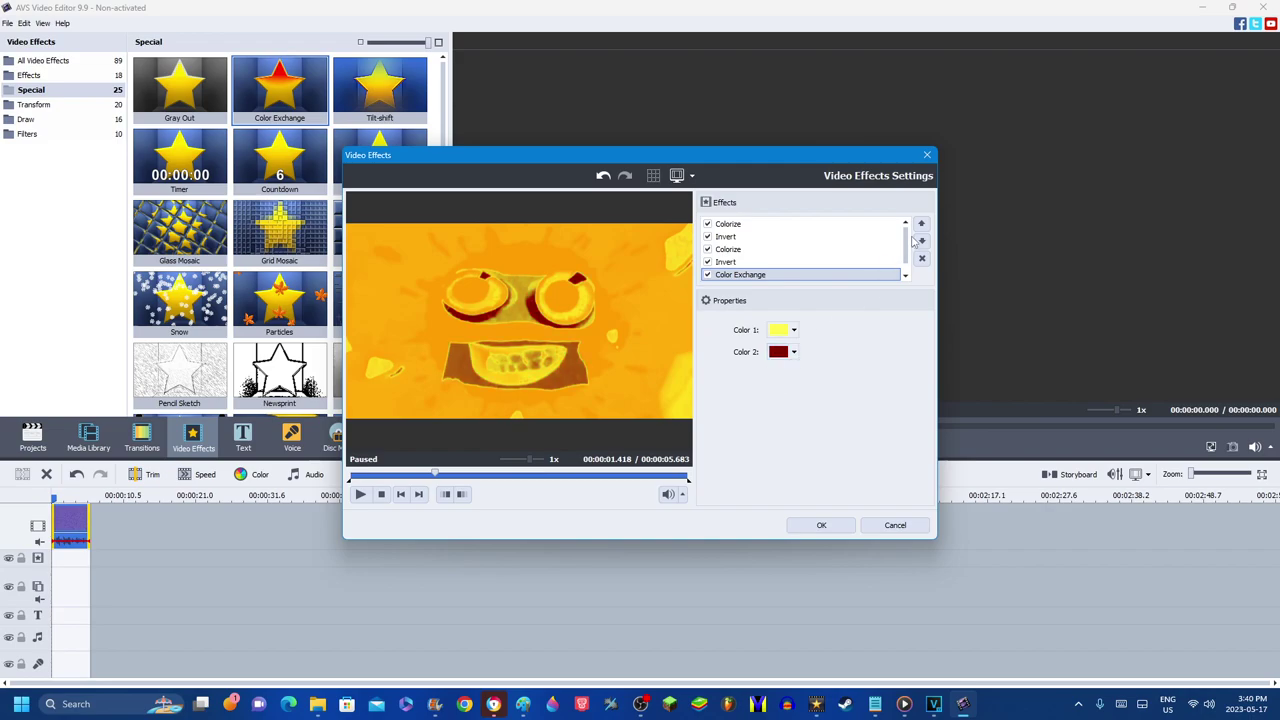
Set Color 2 of the second Color Exchange effect to black and apply the effects settings.
{"action": "scroll", "coordinate": [775, 268], "scroll_direction": "down", "scroll_amount": 1}
{"action": "left_click", "coordinate": [760, 275]}
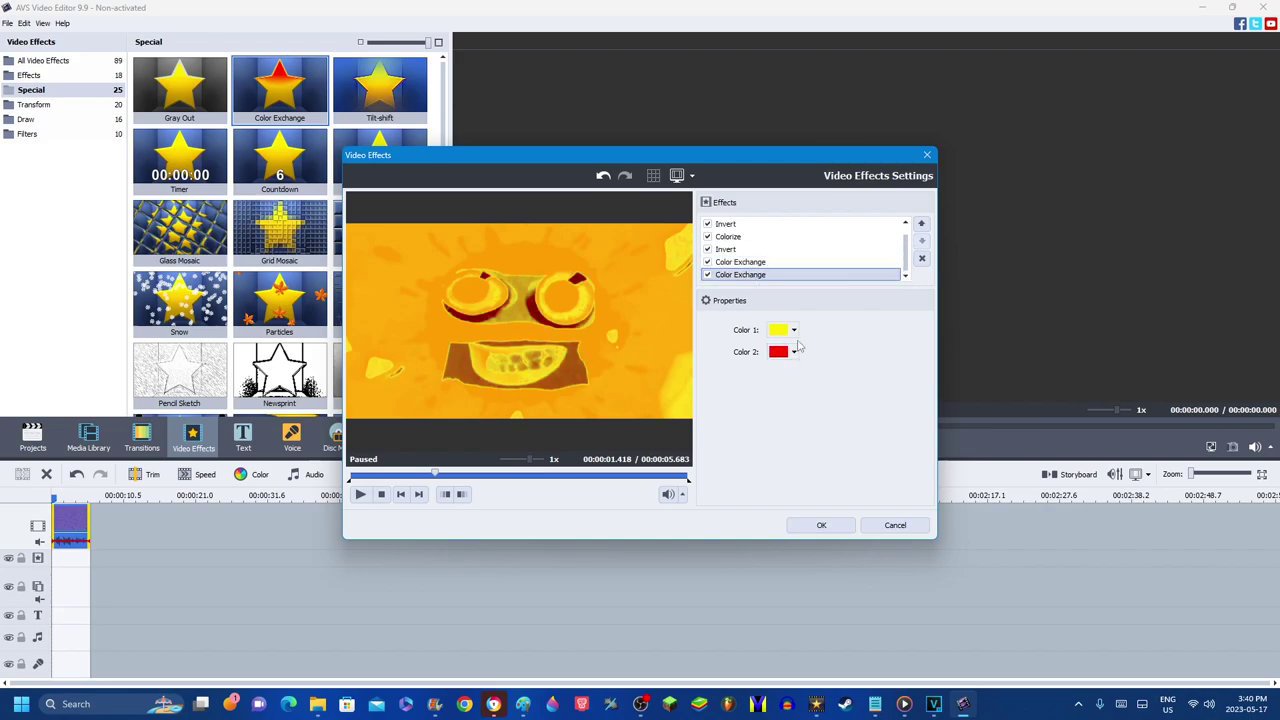
{"action": "left_click", "coordinate": [794, 352]}
{"action": "left_click", "coordinate": [810, 397]}
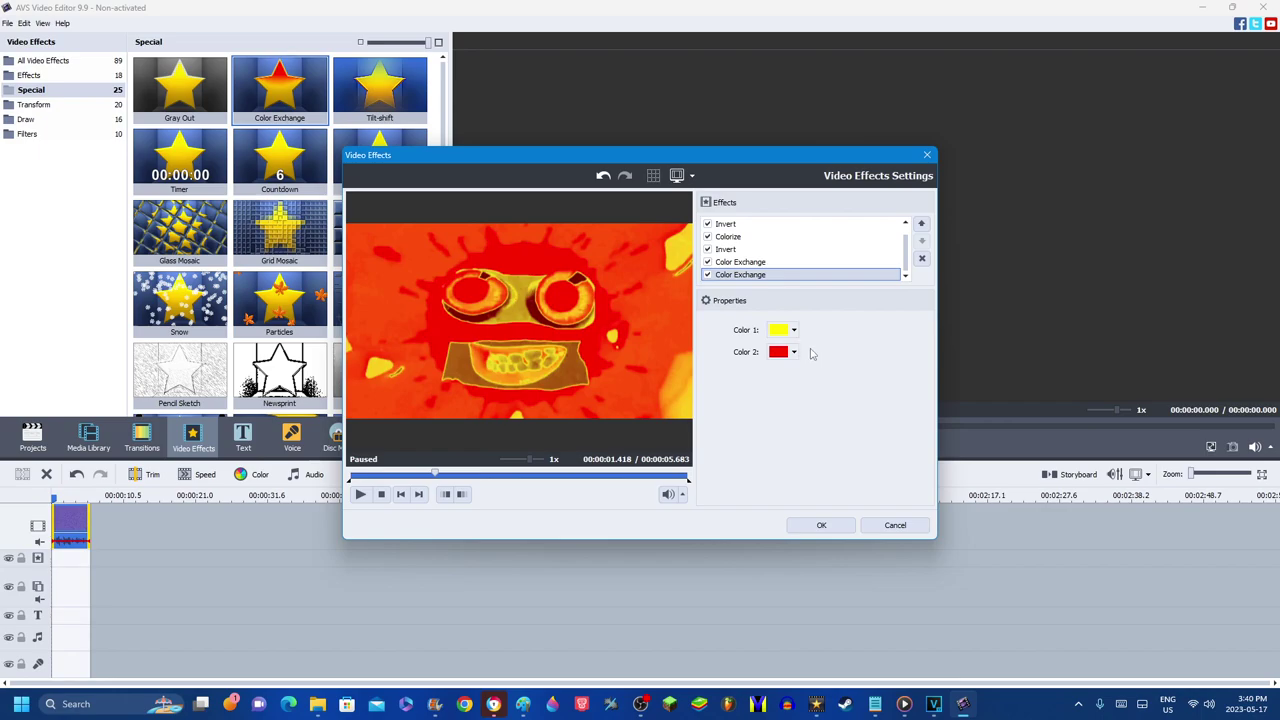
{"action": "left_click", "coordinate": [794, 352]}
{"action": "left_click", "coordinate": [775, 368]}
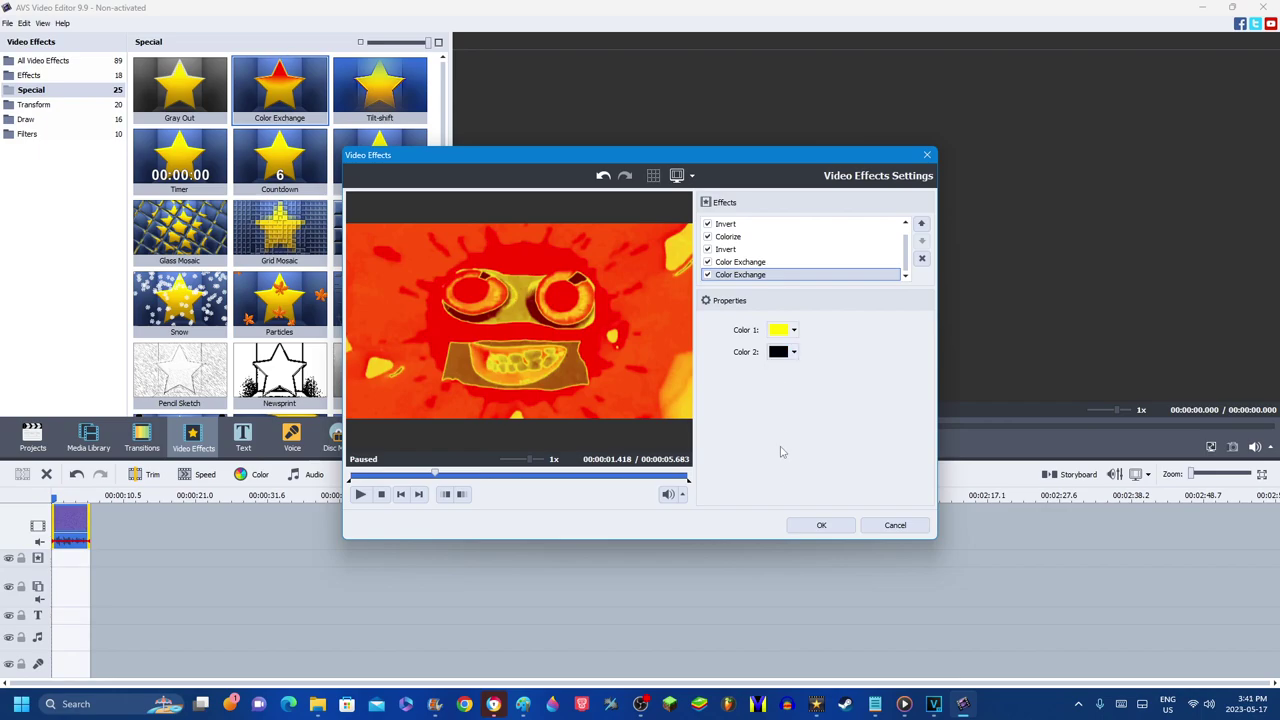
{"action": "left_click", "coordinate": [815, 525]}
Import Untitled.mpg from the Output folder, place it on the overlay track over the main clip, and mute it.
{"action": "left_click", "coordinate": [88, 437]}
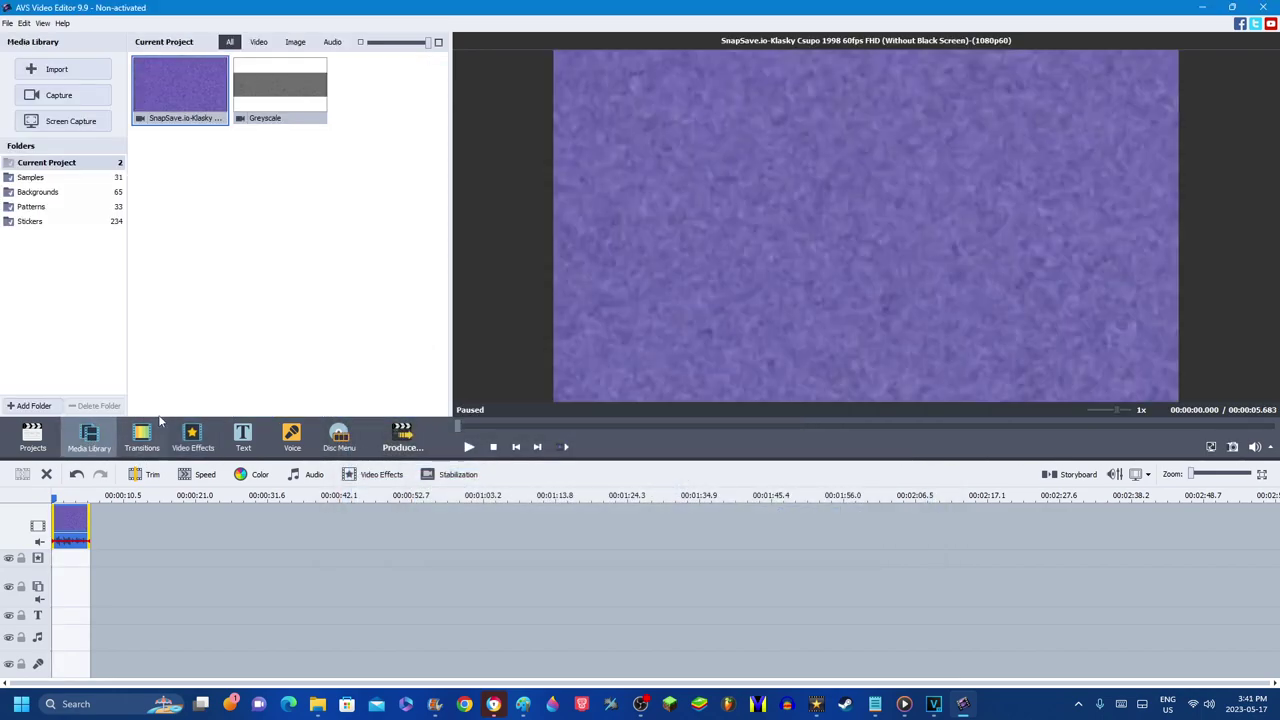
{"action": "mouse_move", "coordinate": [317, 704]}
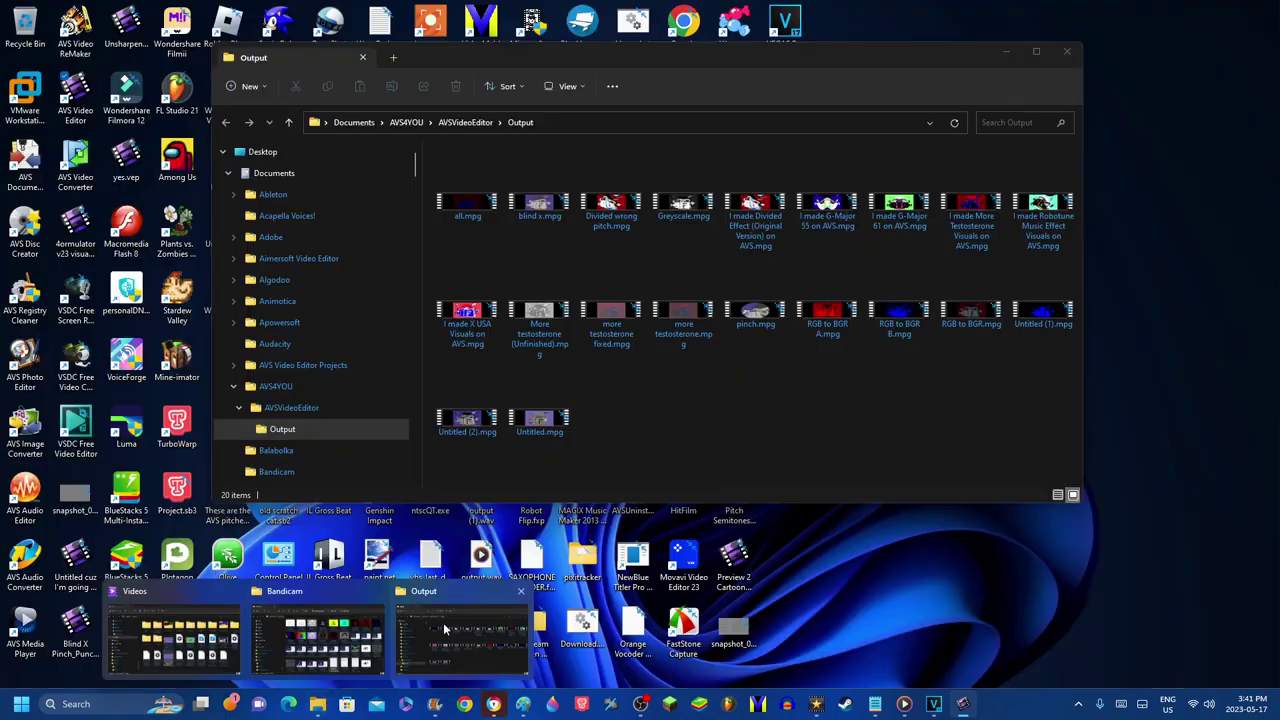
{"action": "left_click", "coordinate": [467, 630]}
{"action": "left_click_drag", "start_coordinate": [539, 434], "coordinate": [128, 288]}
{"action": "left_click_drag", "start_coordinate": [356, 118], "coordinate": [61, 583]}
{"action": "right_click", "coordinate": [63, 584]}
{"action": "left_click", "coordinate": [114, 490]}
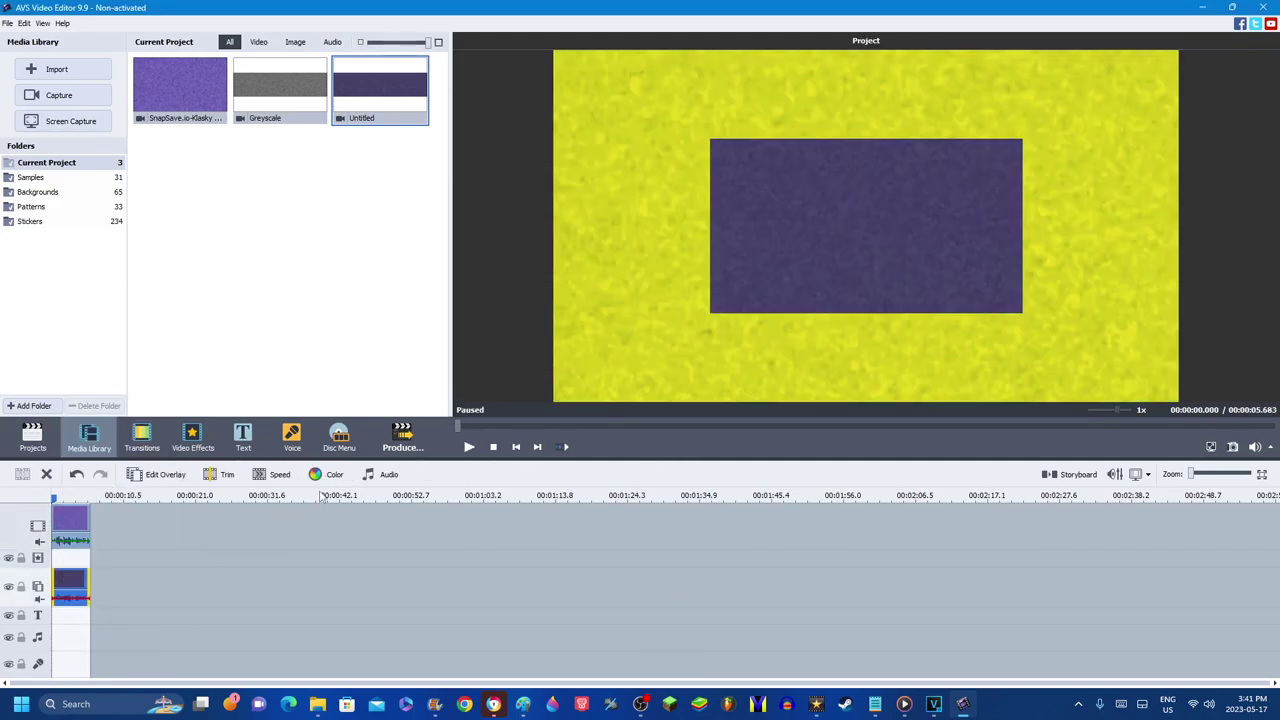
Color-correct the Untitled overlay clip with Brightness -64 and Contrast 25.
{"action": "left_click", "coordinate": [325, 474]}
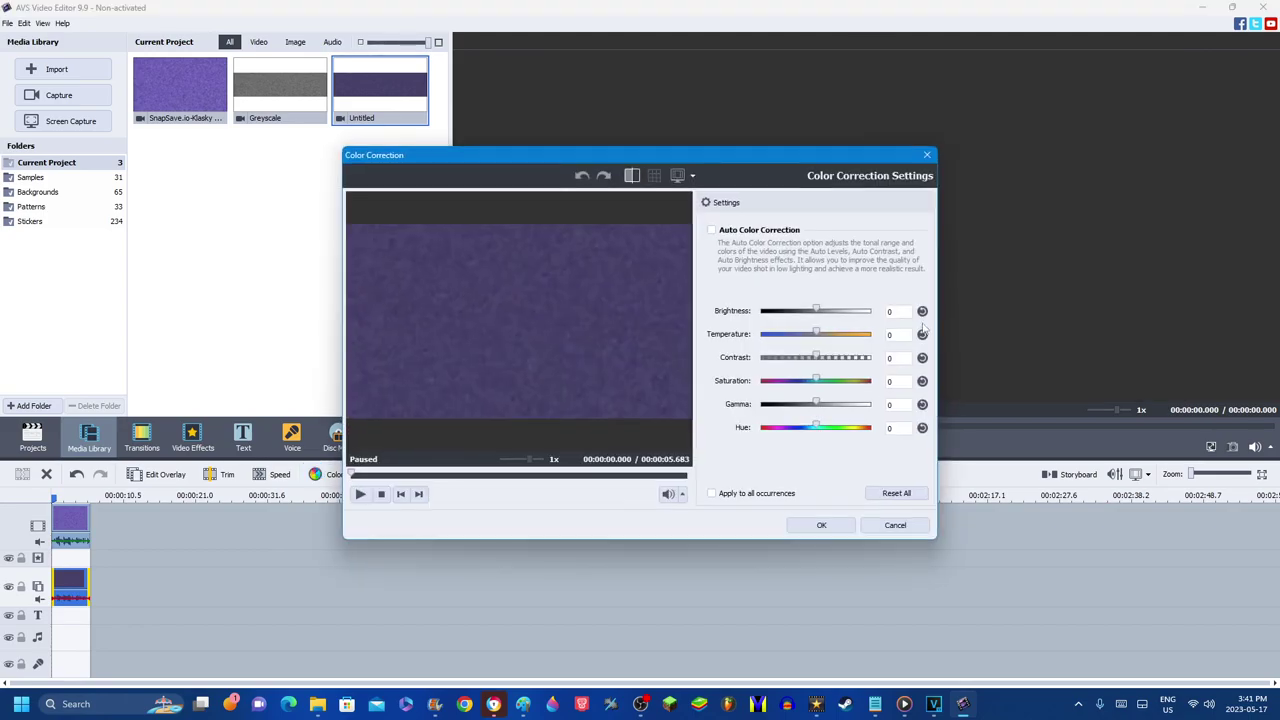
{"action": "left_click", "coordinate": [901, 311]}
{"action": "type", "text": "-64"}
{"action": "left_click", "coordinate": [898, 357]}
{"action": "type", "text": "25"}
{"action": "left_click", "coordinate": [457, 478]}
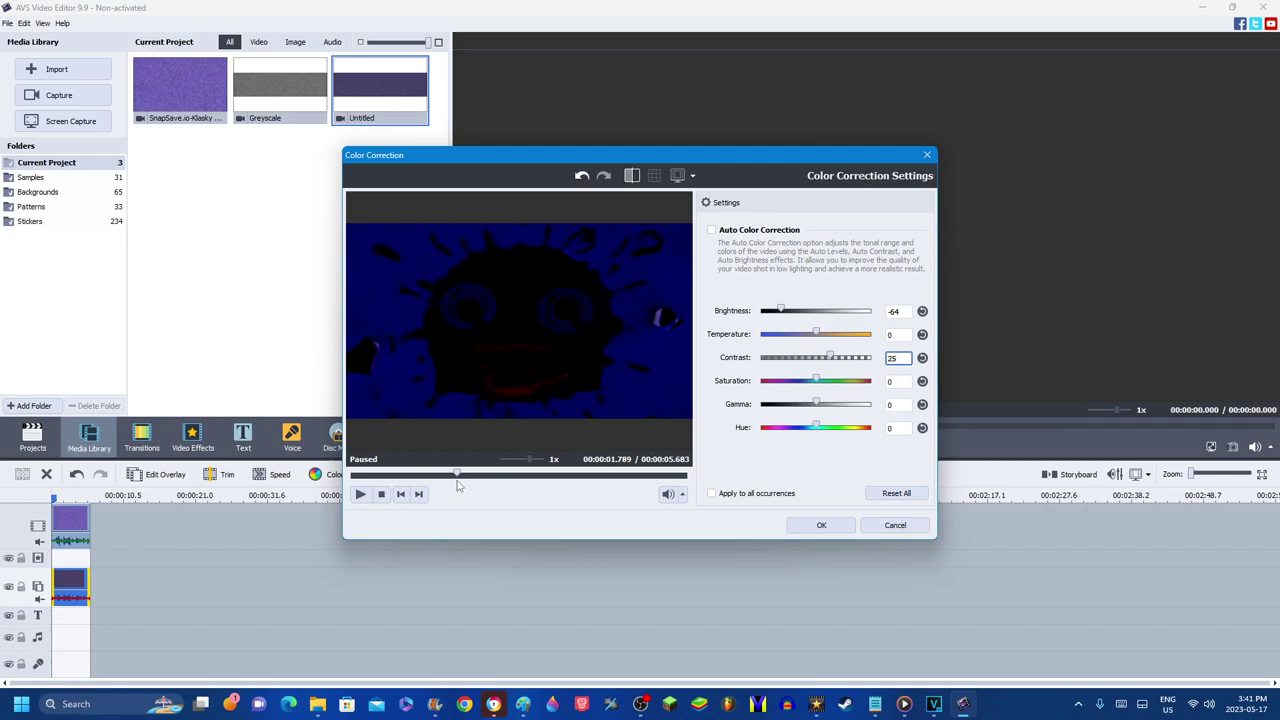
{"action": "left_click", "coordinate": [826, 523]}
Make the Untitled overlay 50 transparent, stretch it over the whole frame, and preview the blend.
{"action": "right_click", "coordinate": [57, 598]}
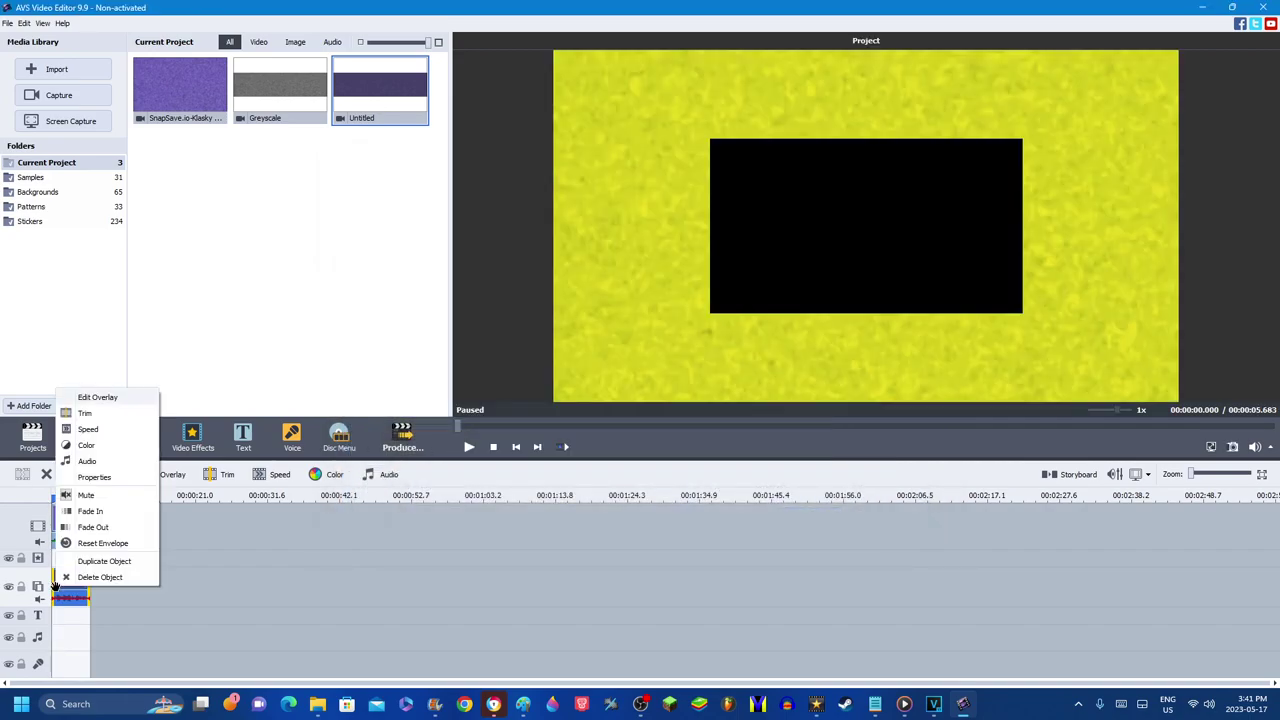
{"action": "left_click", "coordinate": [182, 475]}
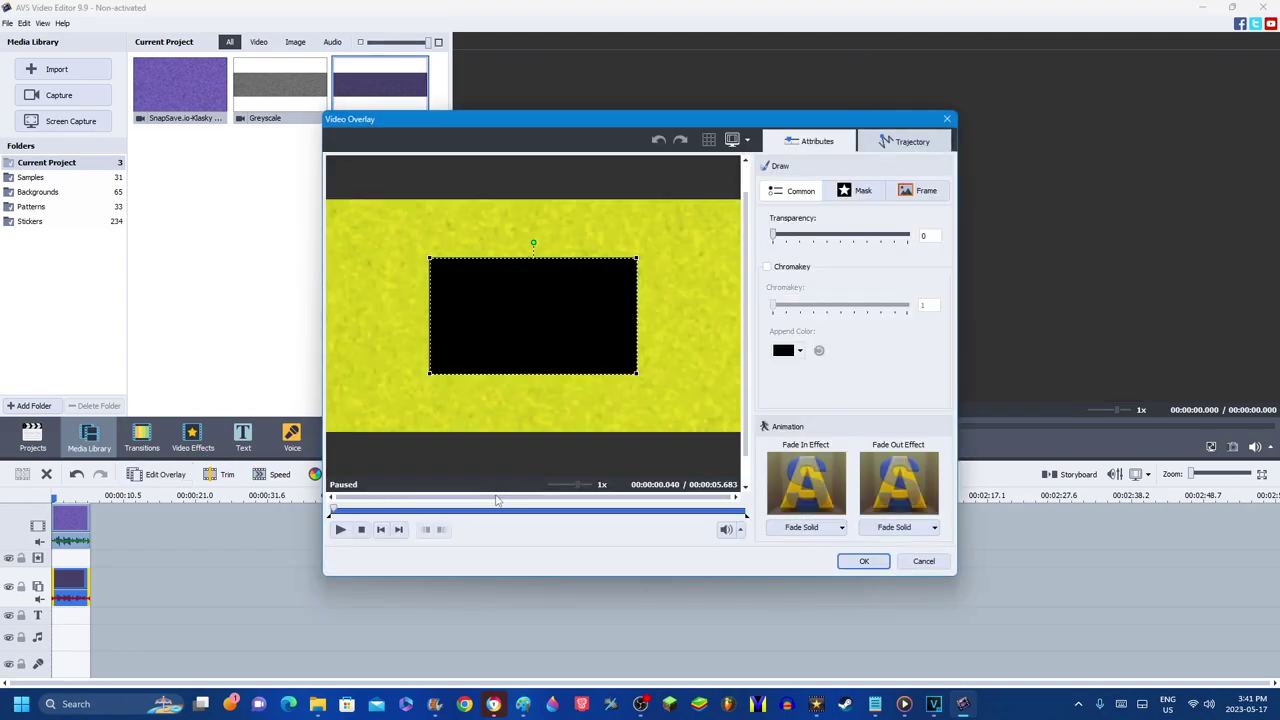
{"action": "left_click", "coordinate": [498, 508]}
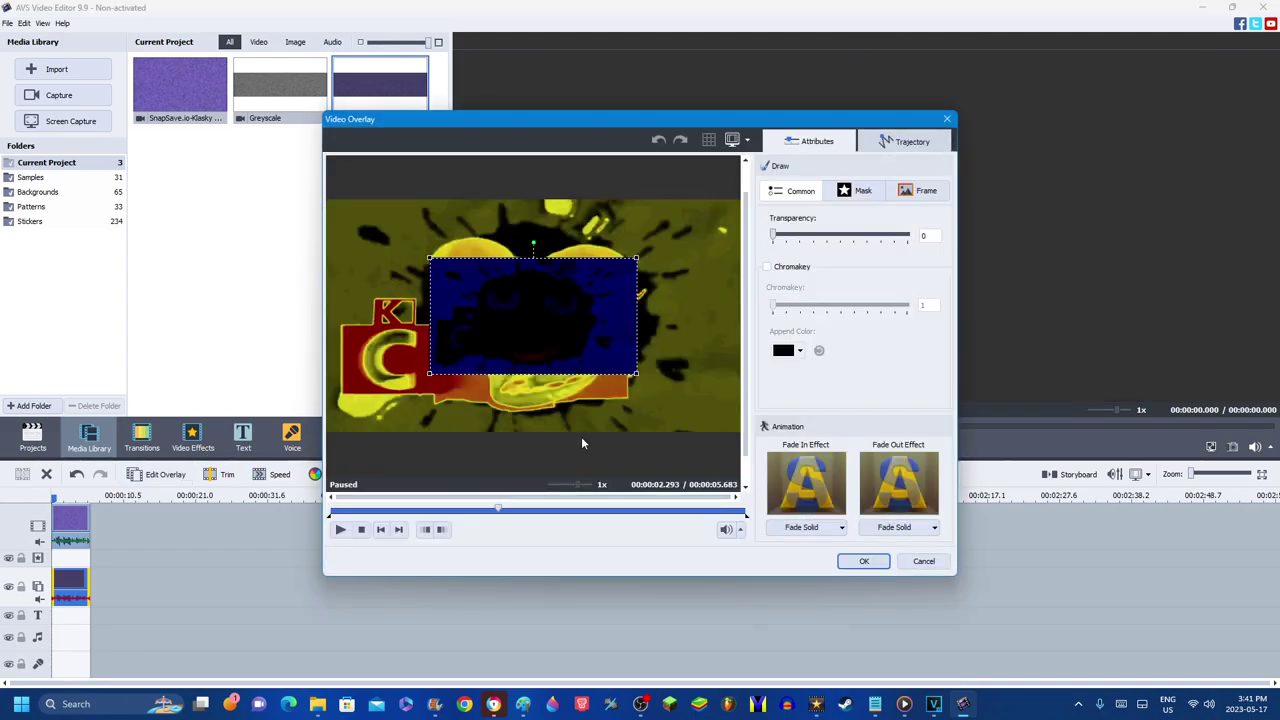
{"action": "left_click_drag", "start_coordinate": [852, 237], "coordinate": [840, 248]}
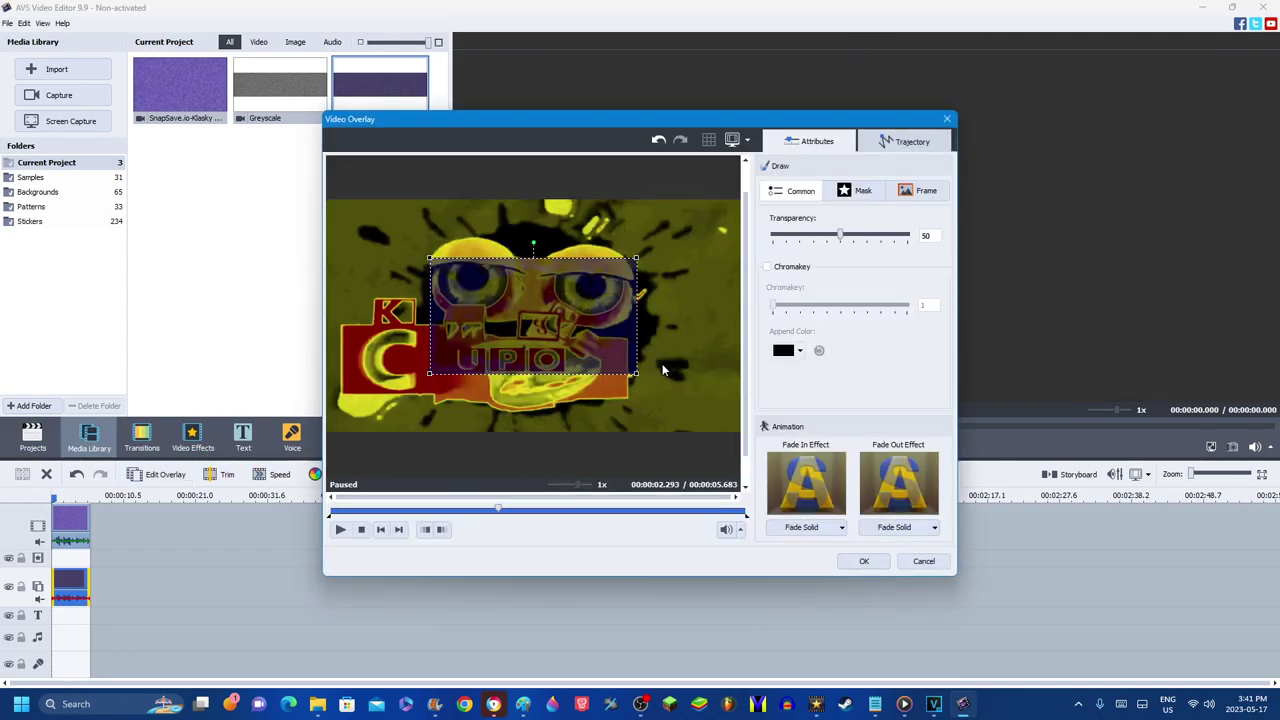
{"action": "left_click_drag", "start_coordinate": [635, 381], "coordinate": [741, 443]}
{"action": "left_click", "coordinate": [858, 561]}
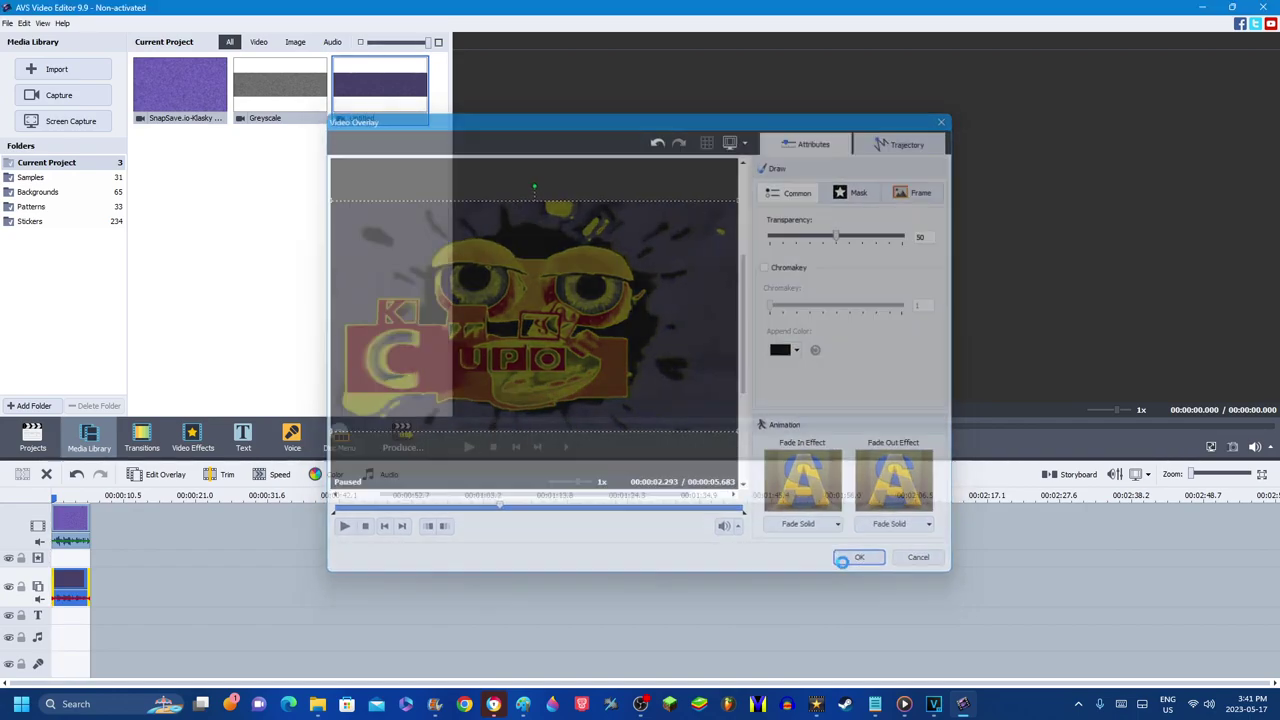
{"action": "left_click", "coordinate": [721, 425]}
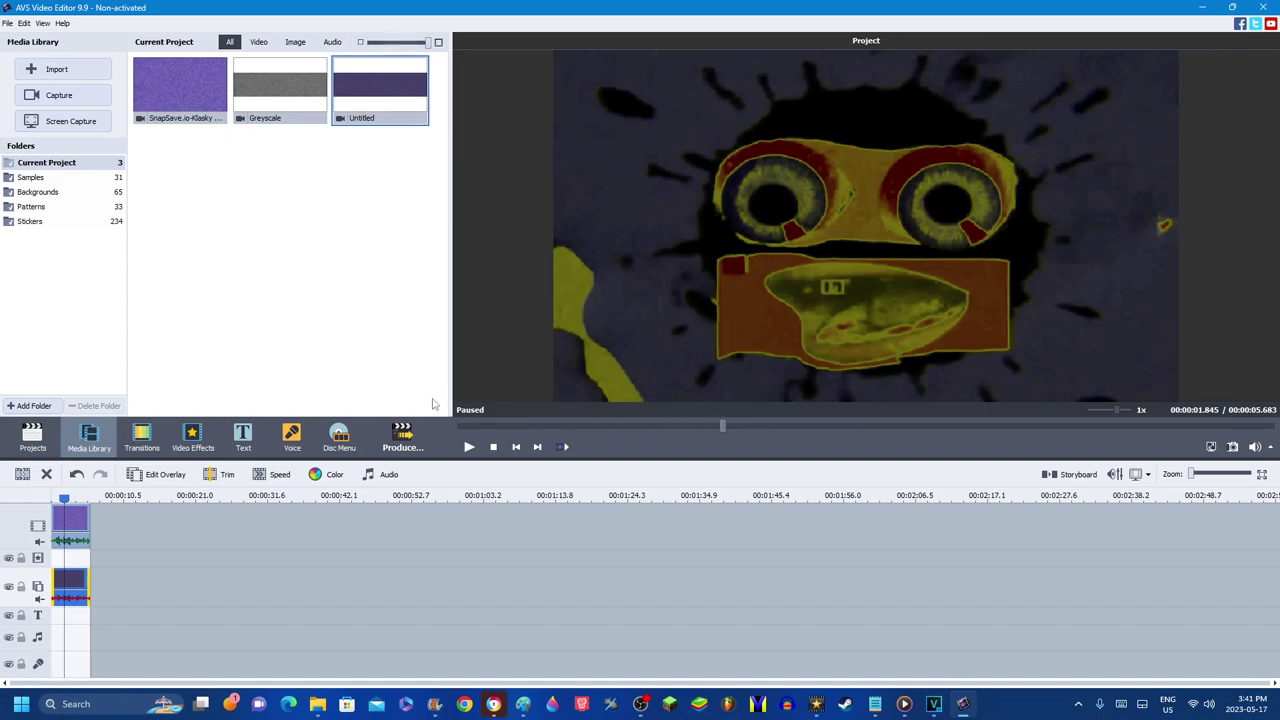
Produce the blended project as an MPEG file named Sponge 2.0 gradient map in the Output folder.
{"action": "left_click", "coordinate": [401, 437]}
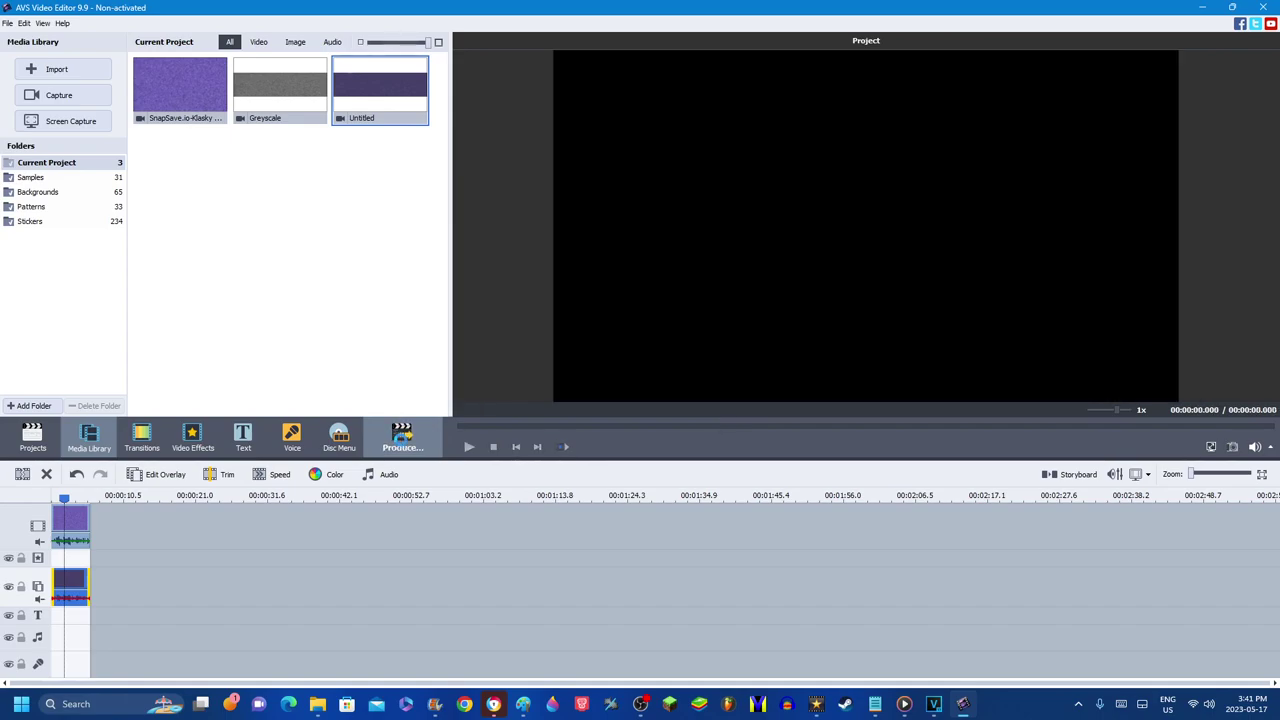
{"action": "left_click", "coordinate": [401, 440]}
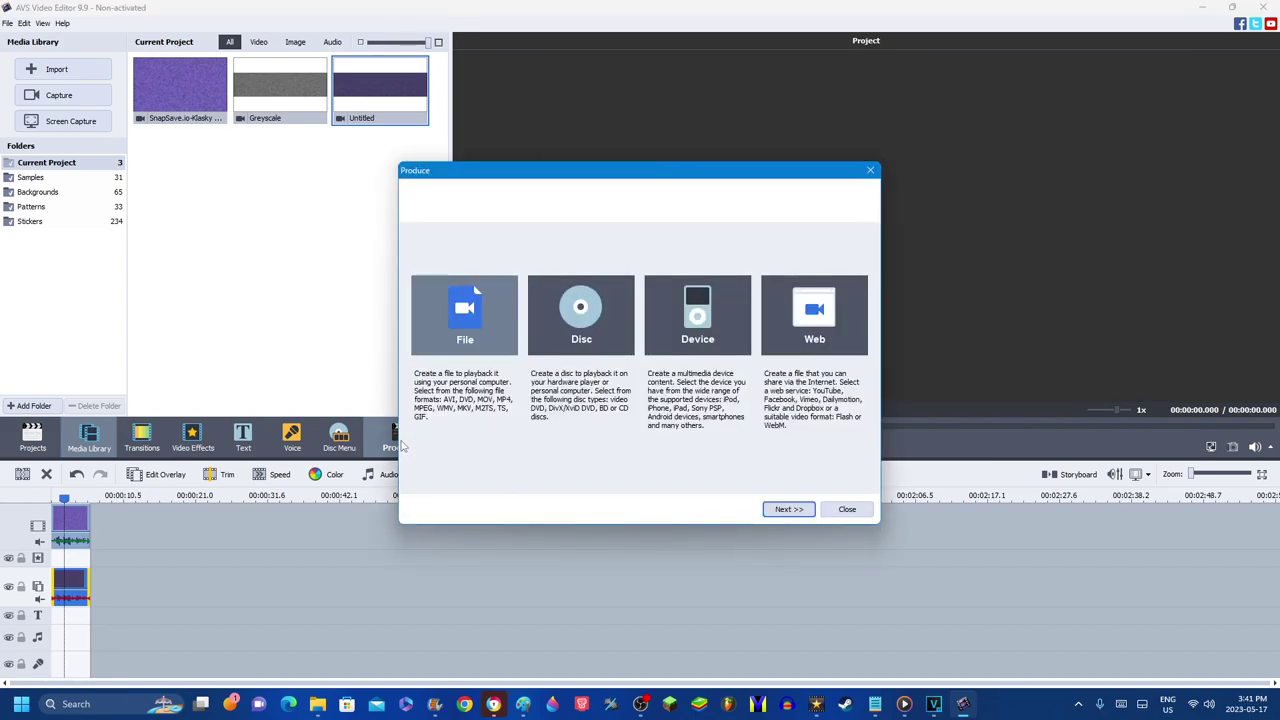
{"action": "left_click", "coordinate": [800, 510]}
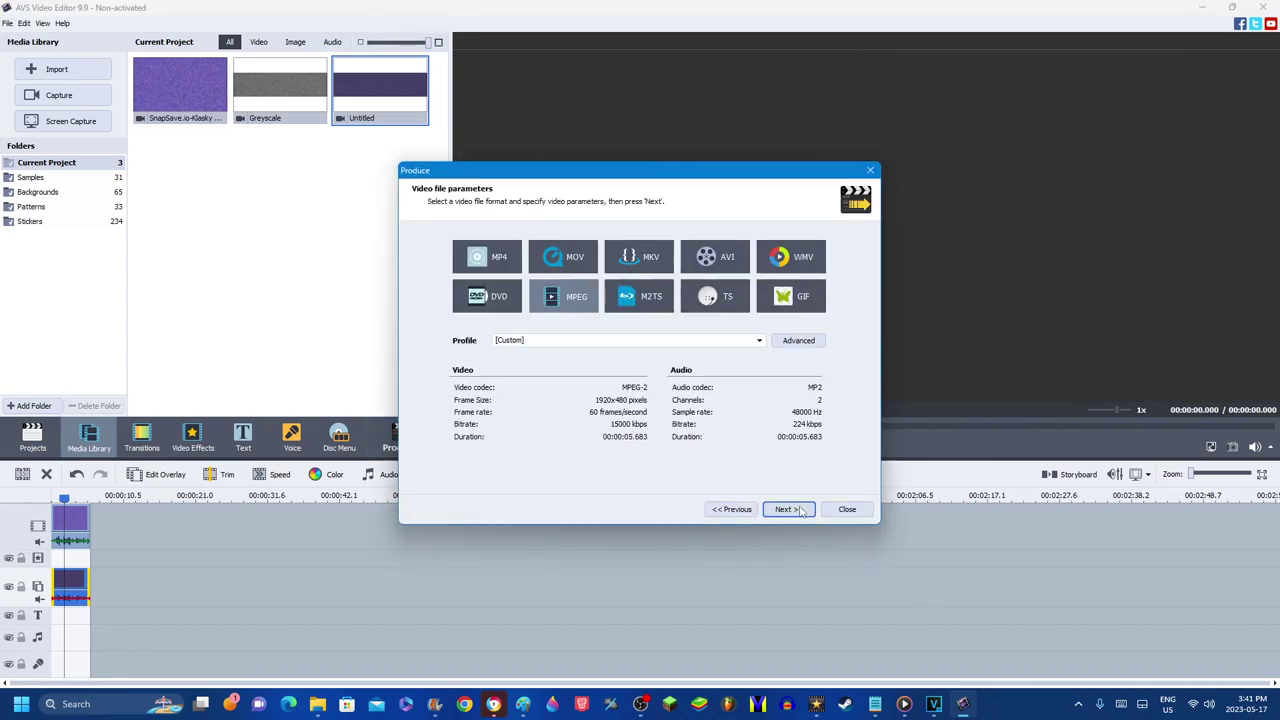
{"action": "left_click", "coordinate": [800, 510]}
{"action": "left_click", "coordinate": [486, 460]}
{"action": "left_click", "coordinate": [507, 464]}
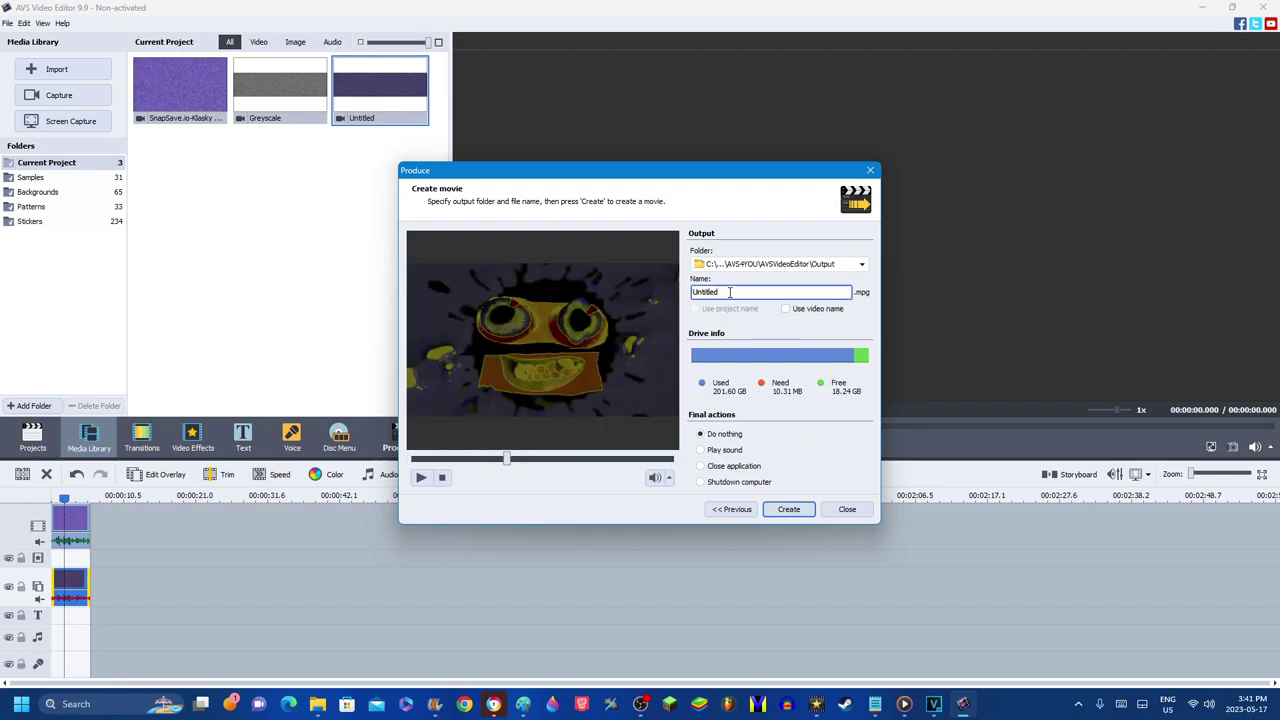
{"action": "double_click", "coordinate": [729, 292]}
{"action": "type", "text": "Sponge 2.0 gr"}
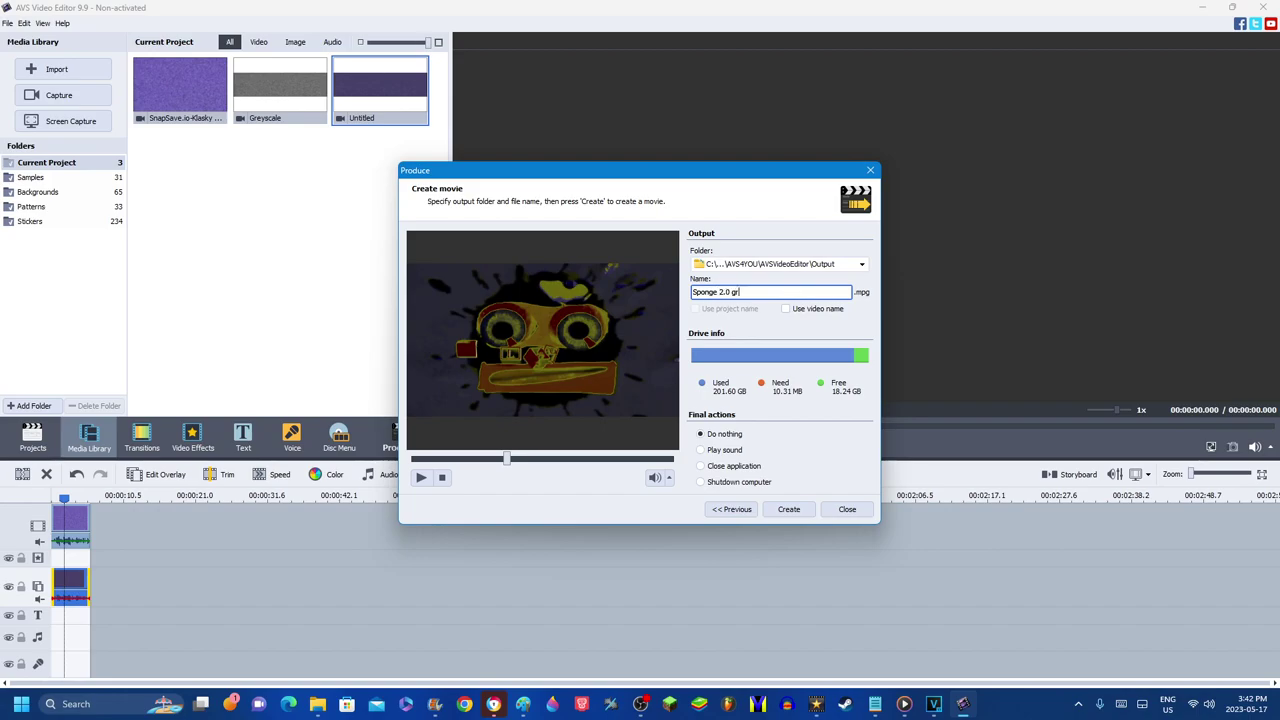
{"action": "type", "text": "adient maop"}
{"action": "type", "text": "p"}
{"action": "left_click", "coordinate": [789, 509]}
{"action": "left_click", "coordinate": [567, 414]}
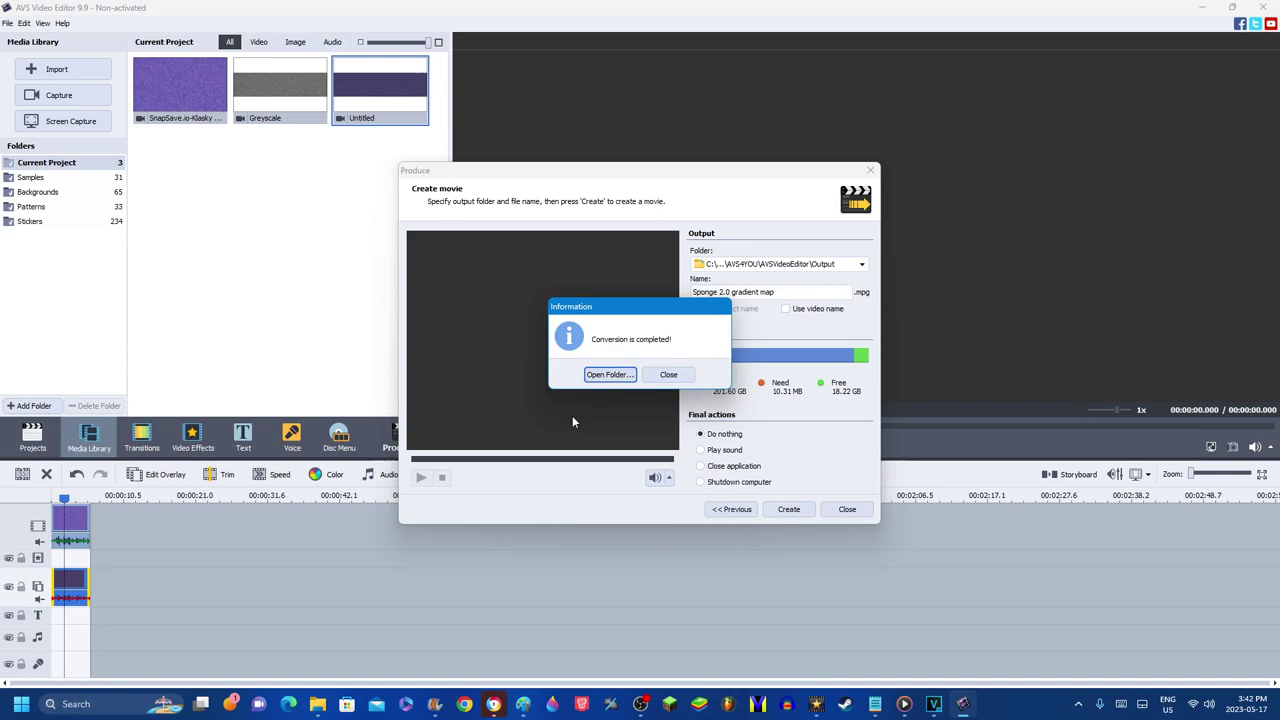
{"action": "left_click", "coordinate": [666, 375]}
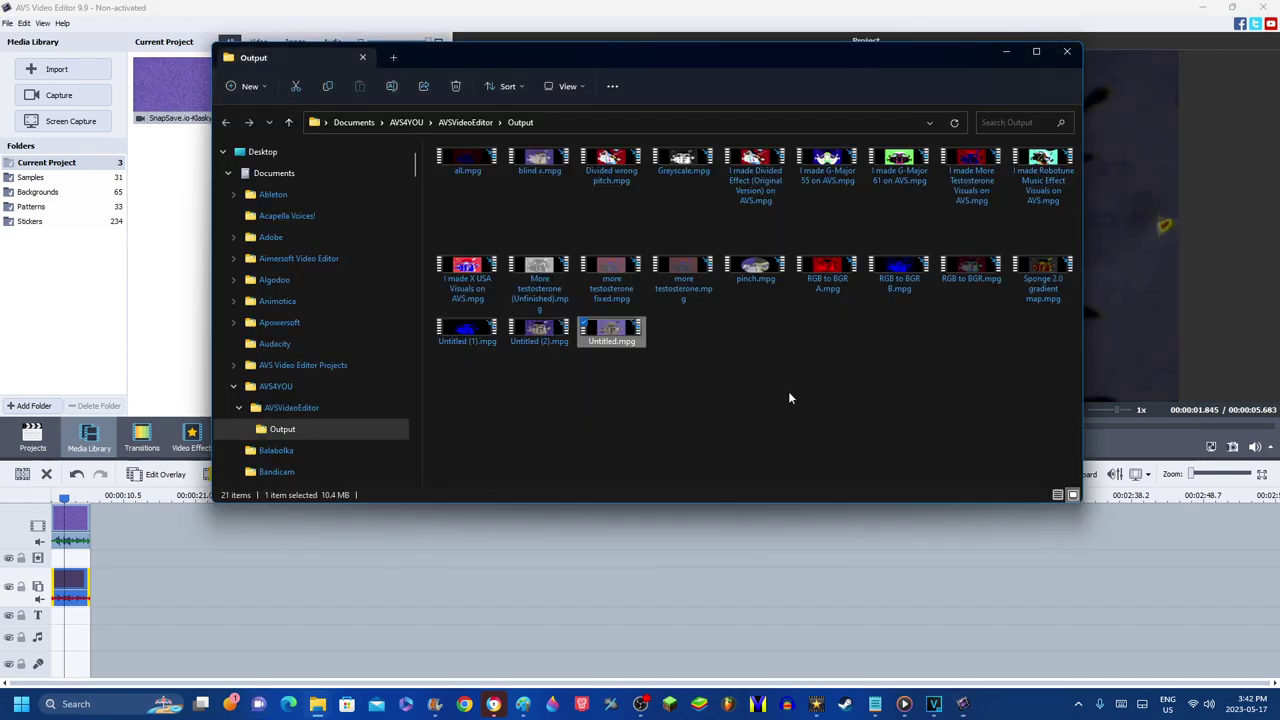
Import Sponge 2.0 gradient map.mpg onto the main track and delete the previous clips so it is the only one.
{"action": "left_click_drag", "start_coordinate": [1043, 272], "coordinate": [105, 525]}
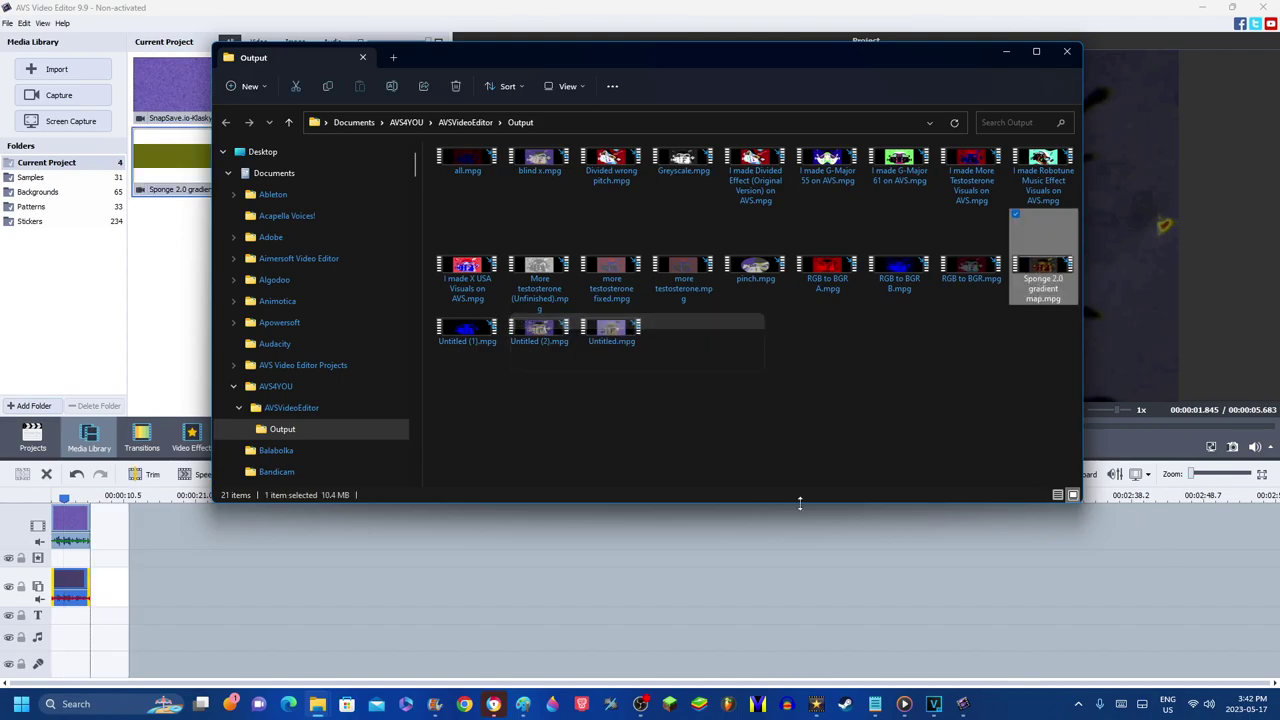
{"action": "right_click", "coordinate": [57, 527]}
{"action": "left_click", "coordinate": [138, 511]}
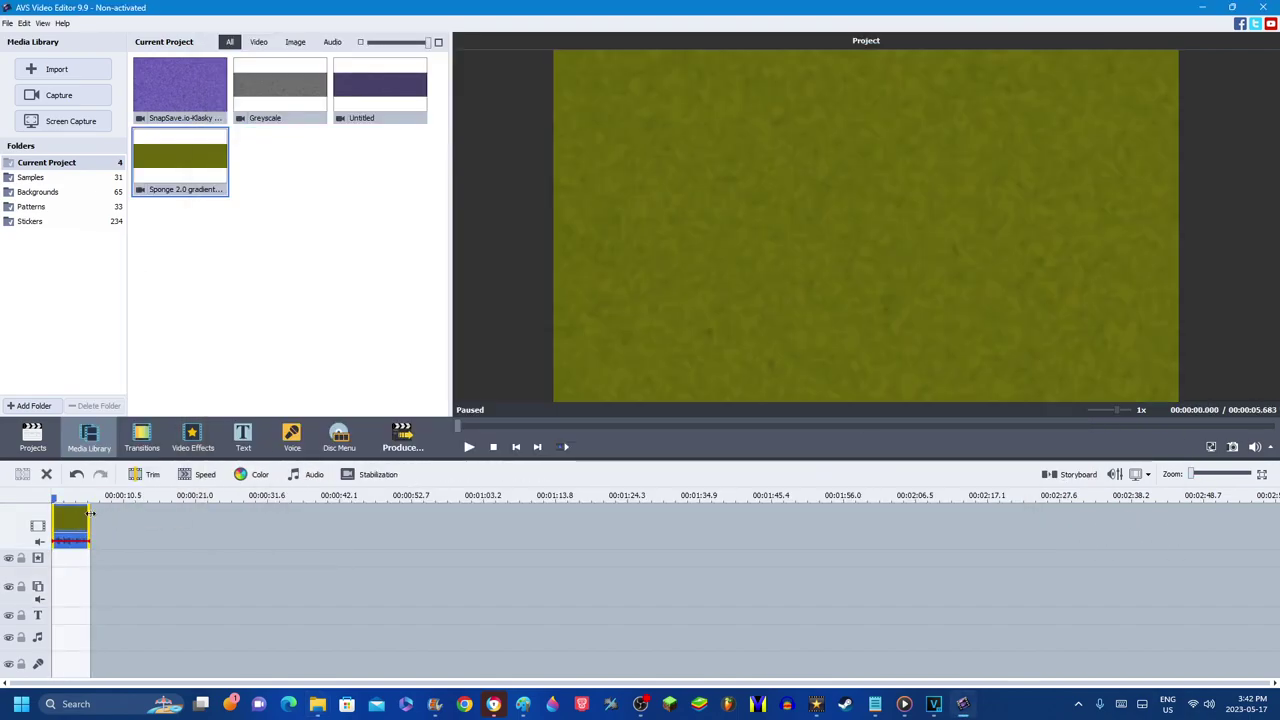
Color-correct the Sponge 2.0 gradient map clip with Brightness 64 and Contrast 25, and preview the result.
{"action": "left_click", "coordinate": [252, 474]}
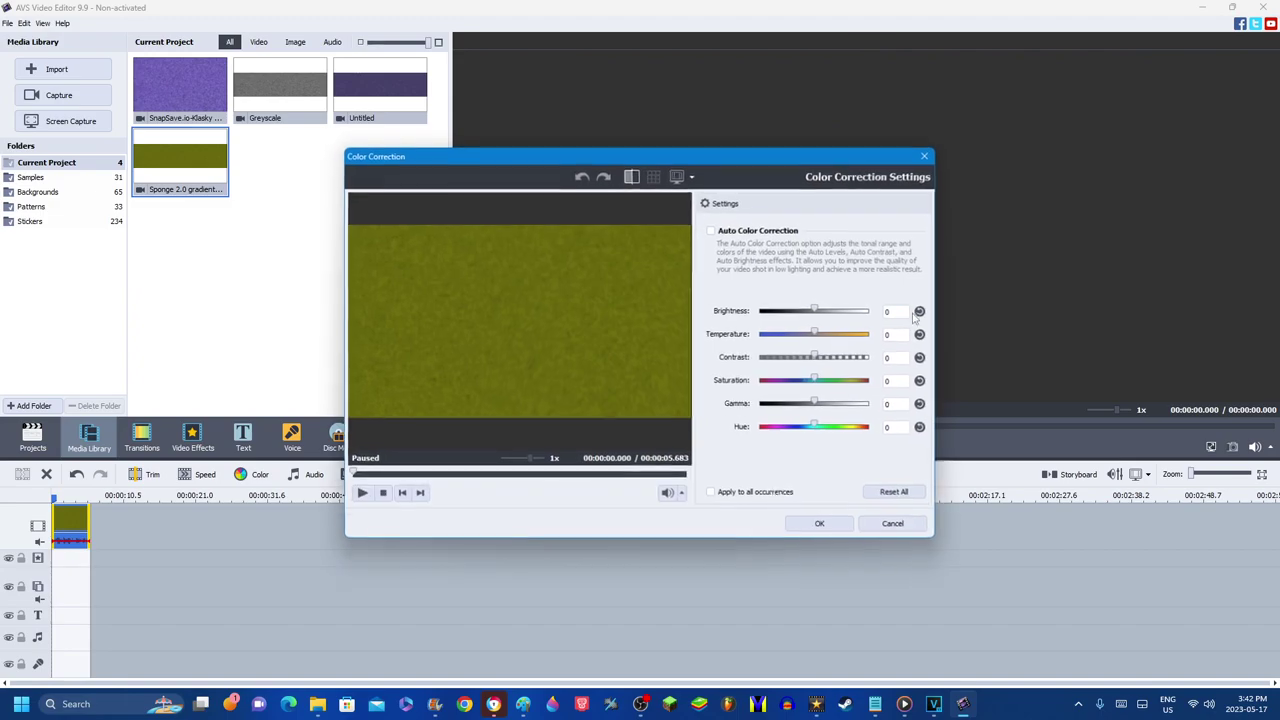
{"action": "left_click", "coordinate": [900, 311]}
{"action": "type", "text": "64"}
{"action": "key", "text": "Tab"}
{"action": "key", "text": "Tab"}
{"action": "type", "text": "25"}
{"action": "left_click", "coordinate": [452, 476]}
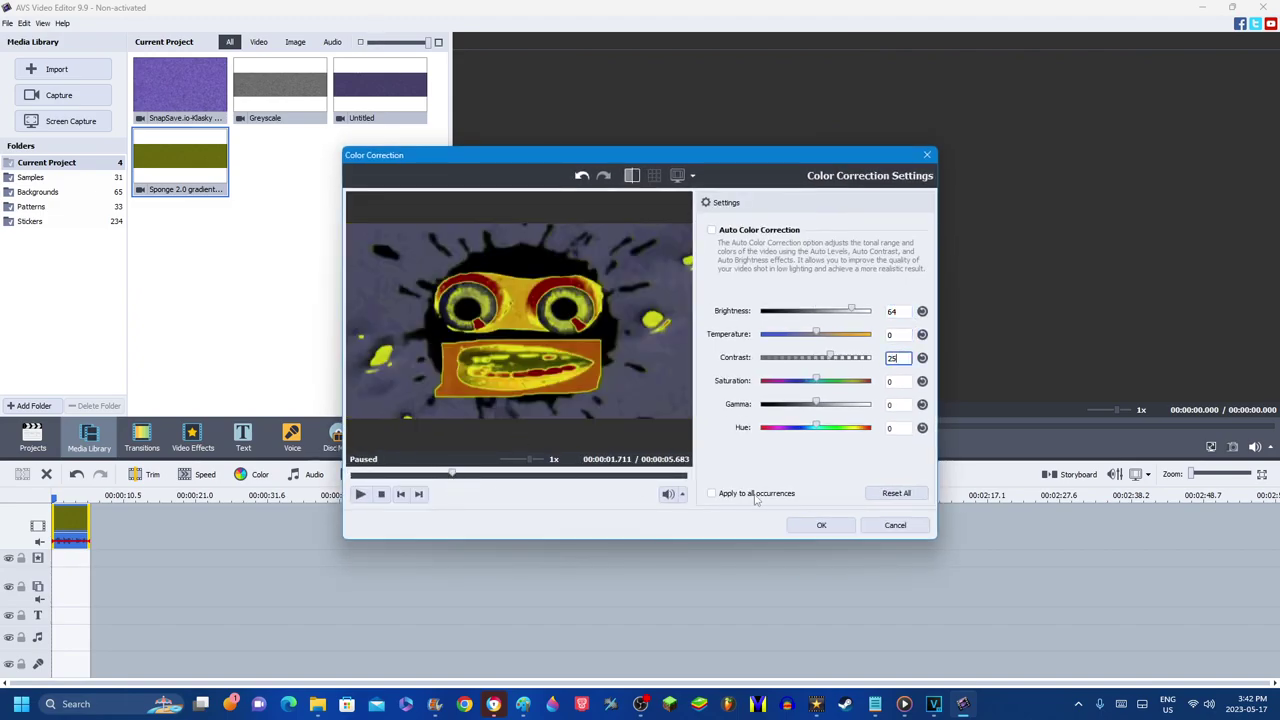
{"action": "left_click", "coordinate": [821, 525]}
{"action": "left_click", "coordinate": [684, 427]}
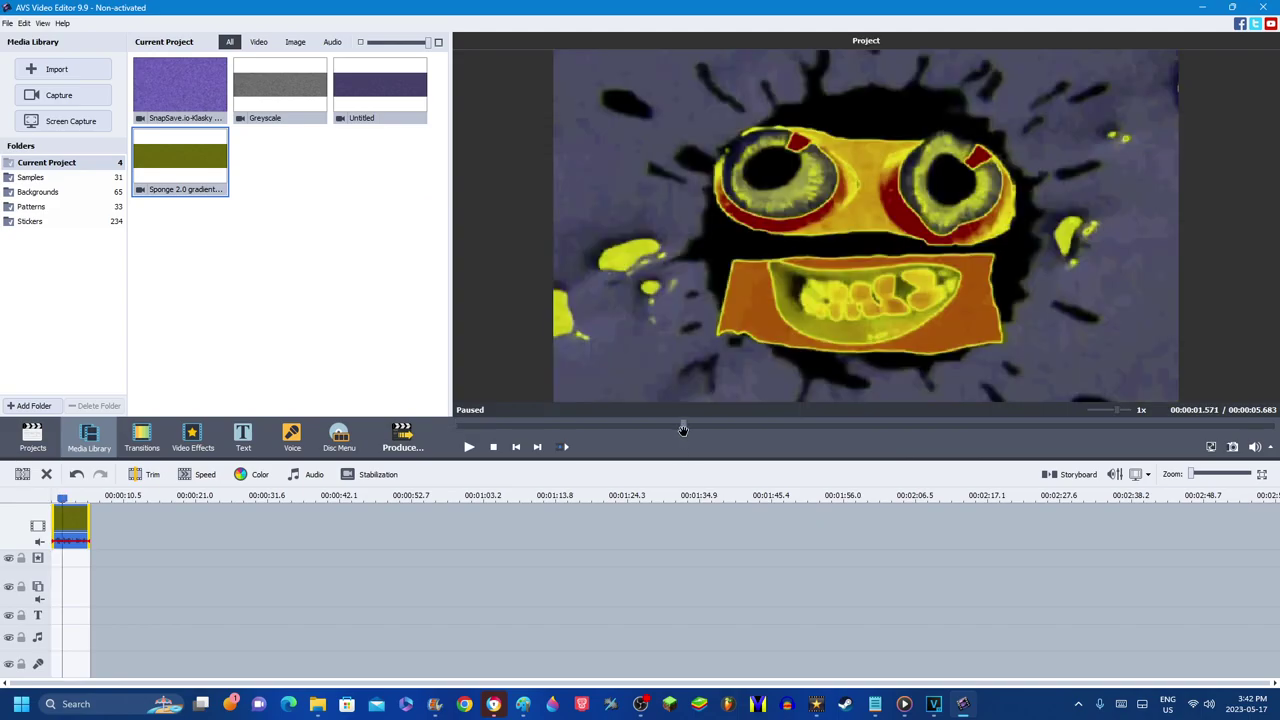